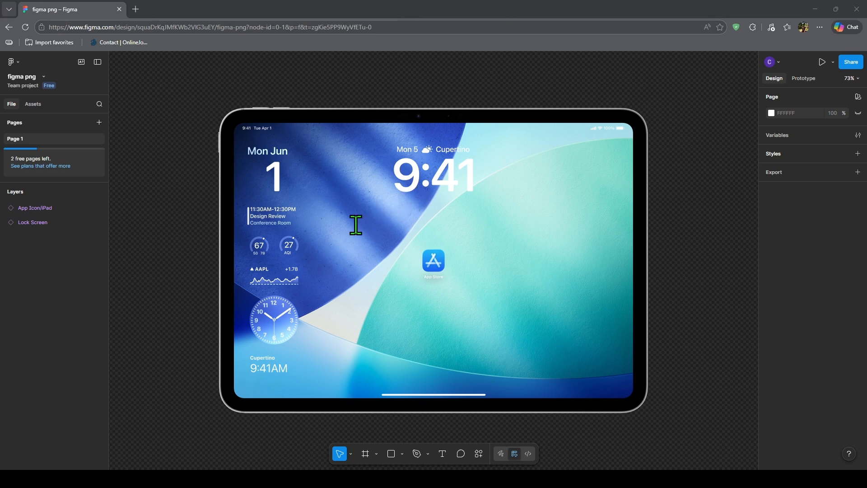
# Step: Browse the component categories of the iOS and iPadOS 26 library, including Toggles and System, and return to the list of all libraries
pyautogui.click(34, 105)
pyautogui.click(12, 108)
pyautogui.click(33, 104)
pyautogui.scroll(5, 54, 226)
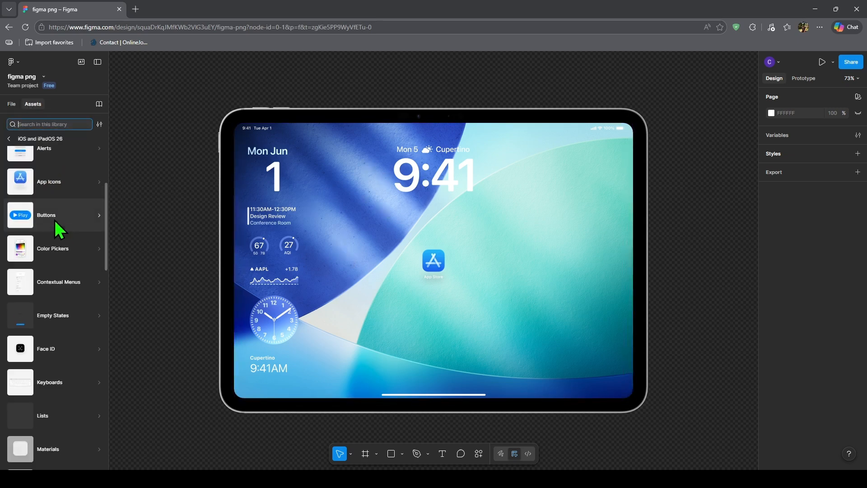
pyautogui.scroll(-5, 65, 261)
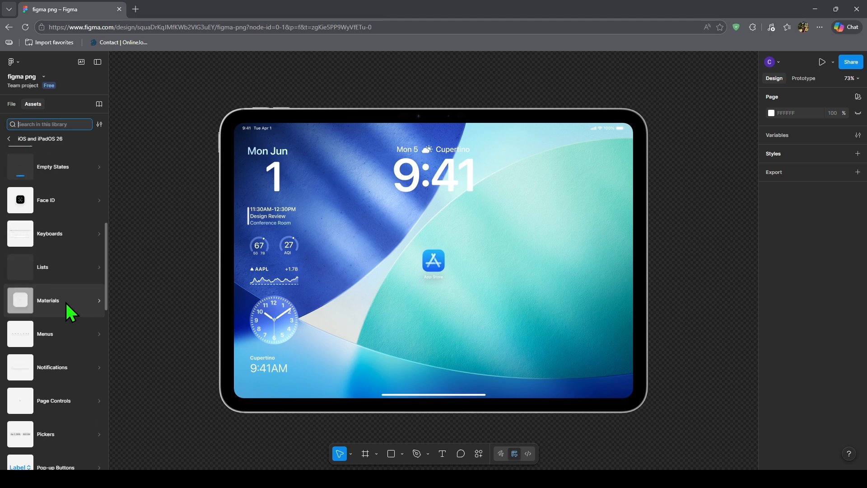
pyautogui.scroll(-10, 70, 333)
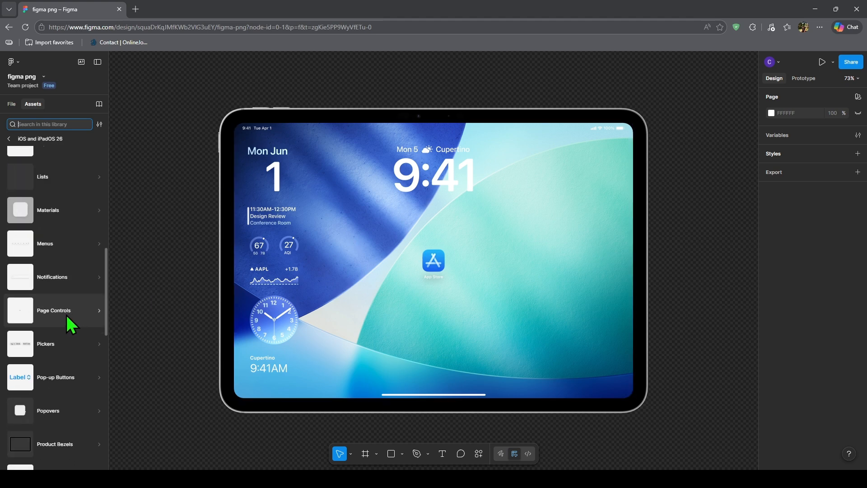
pyautogui.scroll(-5, 76, 382)
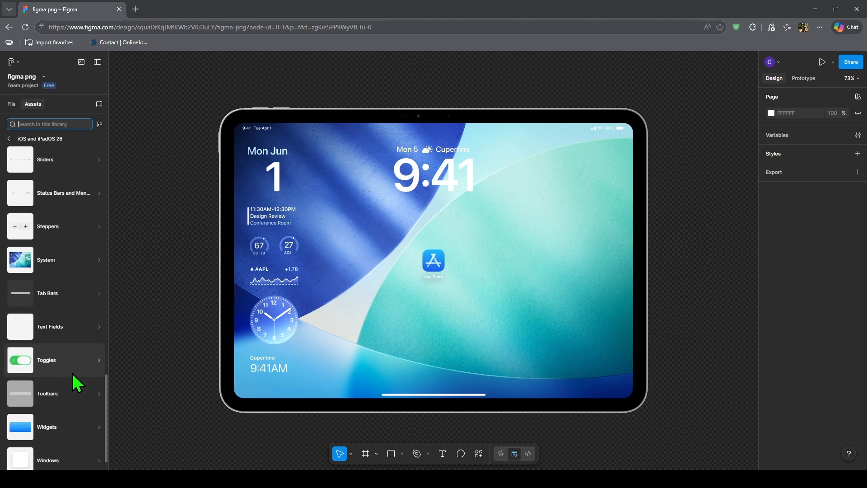
pyautogui.click(63, 360)
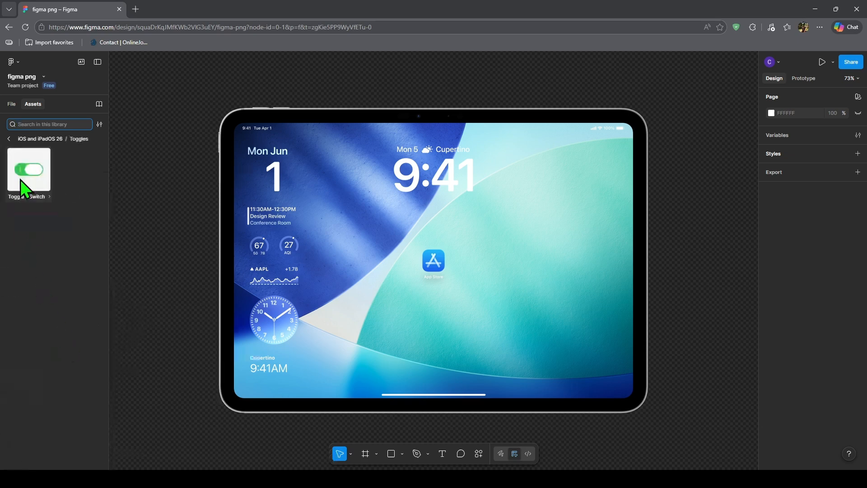
pyautogui.click(8, 138)
pyautogui.scroll(-1, 65, 346)
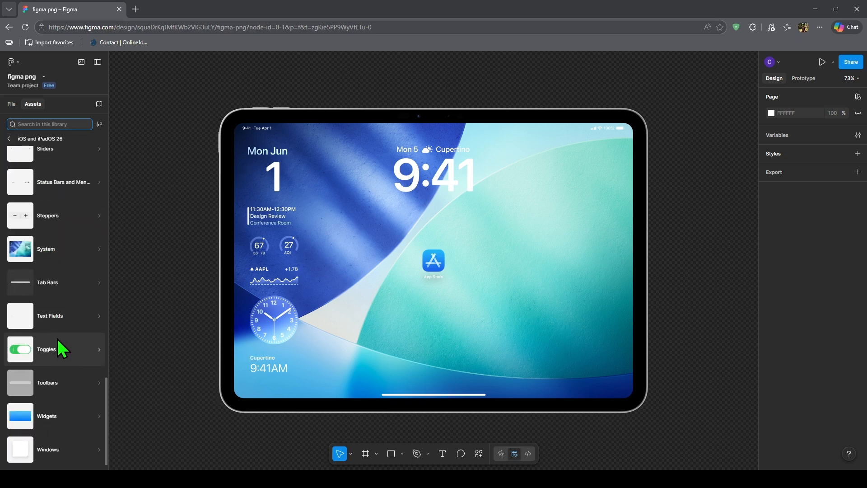
pyautogui.click(59, 251)
pyautogui.scroll(-1, 66, 194)
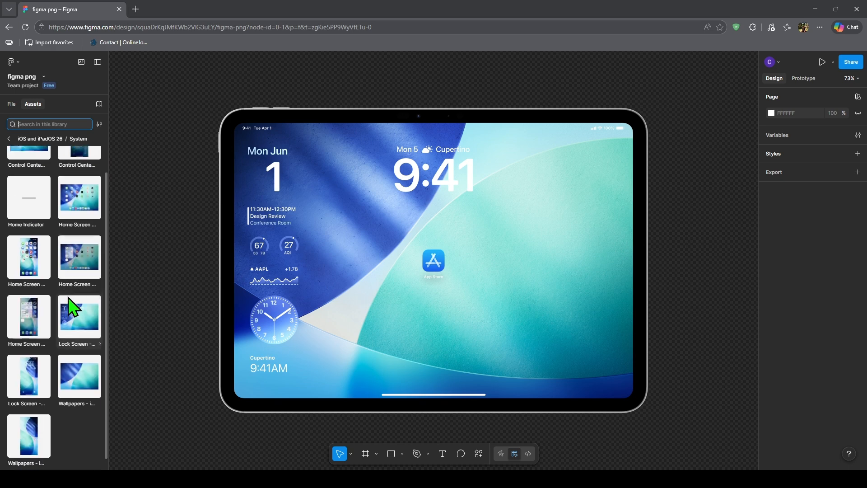
pyautogui.click(10, 139)
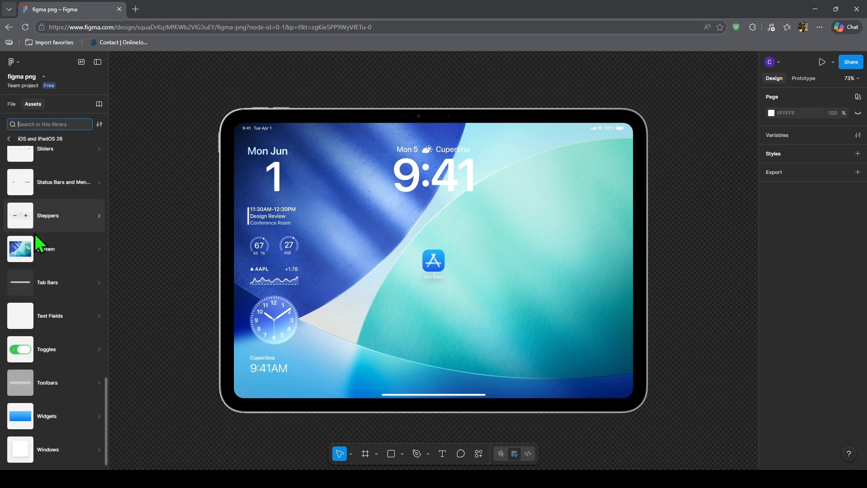
pyautogui.scroll(20, 53, 397)
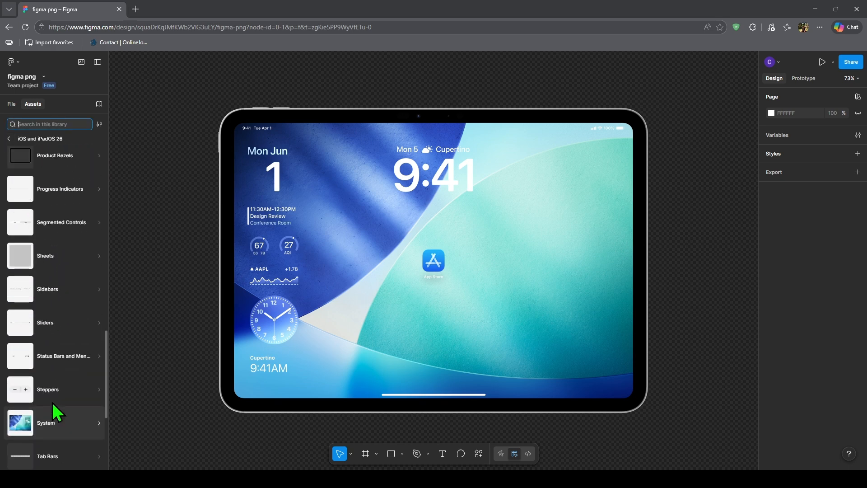
pyautogui.click(9, 138)
# Step: Draw a rectangle about 389 × 193 over the App Store icon in the middle of the iPad lock screen
pyautogui.click(427, 454)
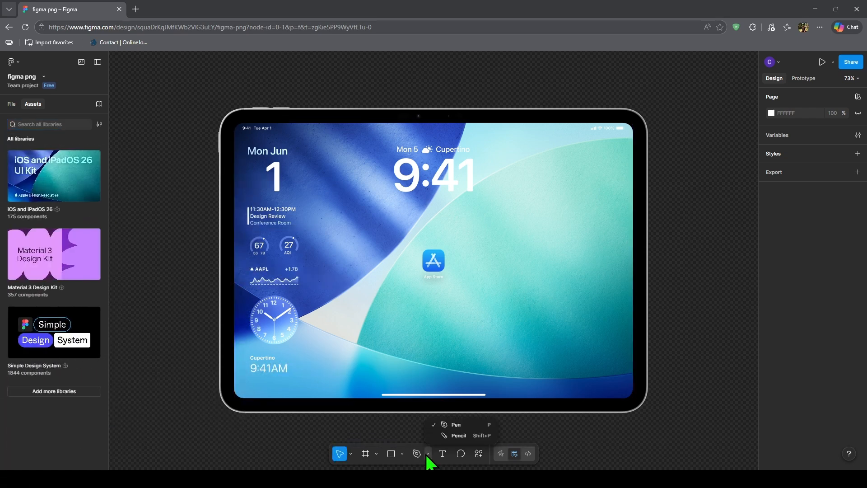
pyautogui.click(393, 454)
pyautogui.click(402, 454)
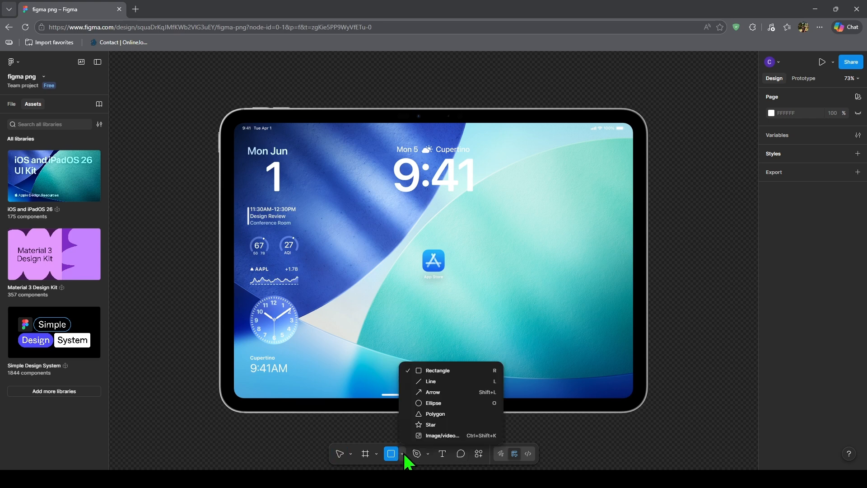
pyautogui.click(436, 371)
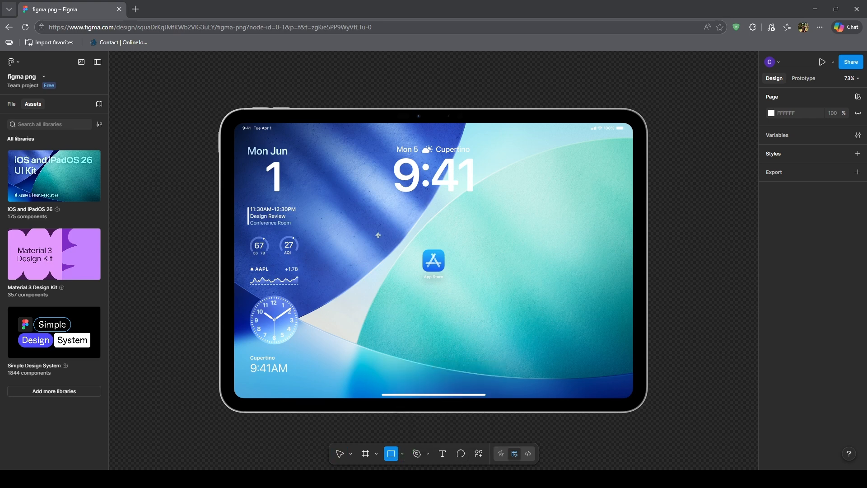
pyautogui.moveTo(378, 234); pyautogui.dragTo(479, 276)
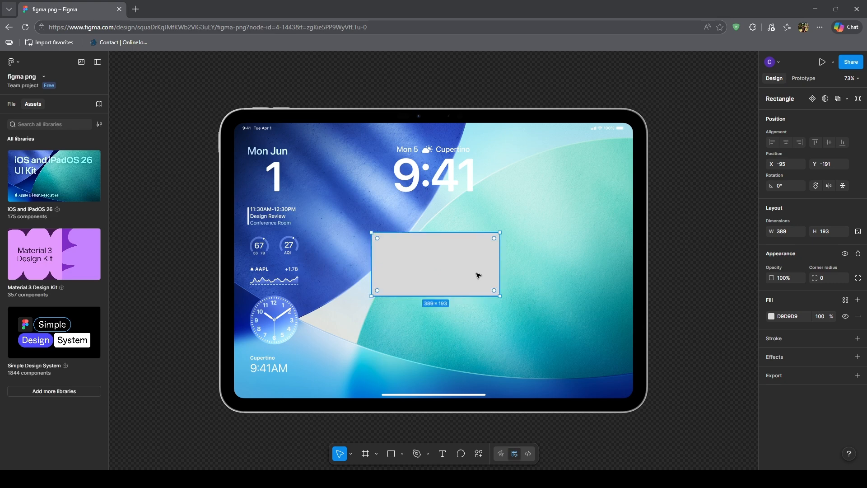
pyautogui.click(402, 455)
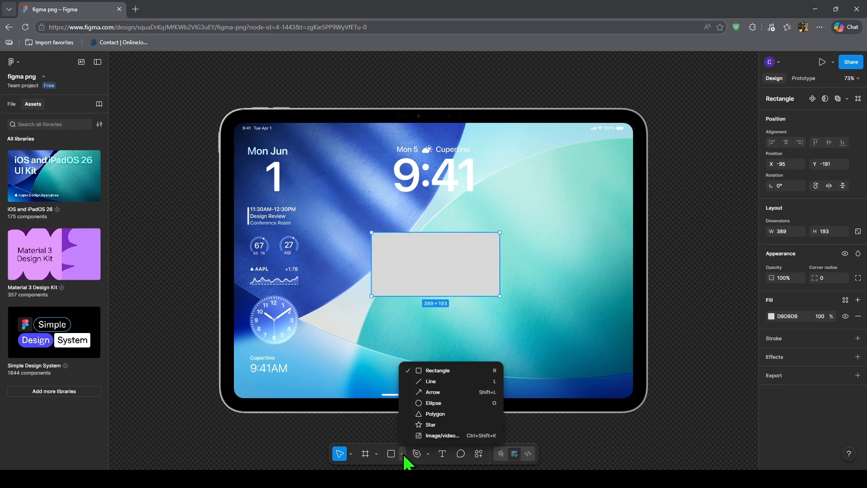
pyautogui.click(404, 455)
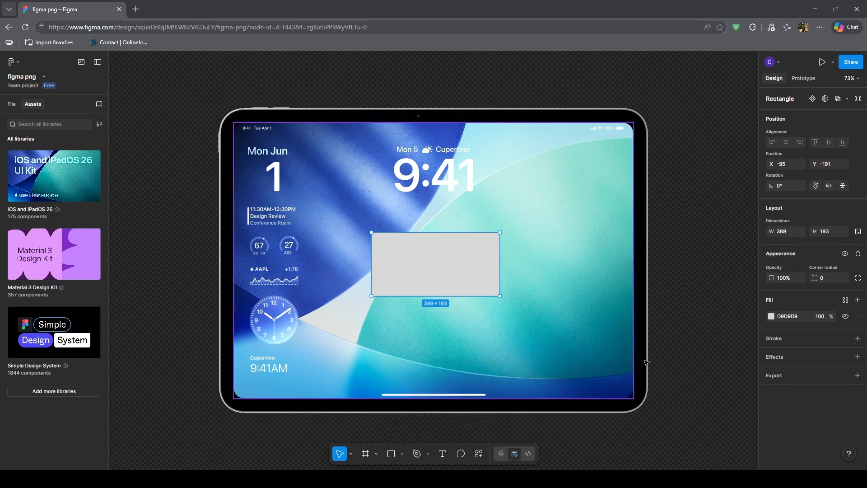
# Step: Add a Glass effect to the rectangle and dismiss the introductory tip about glass
pyautogui.click(858, 357)
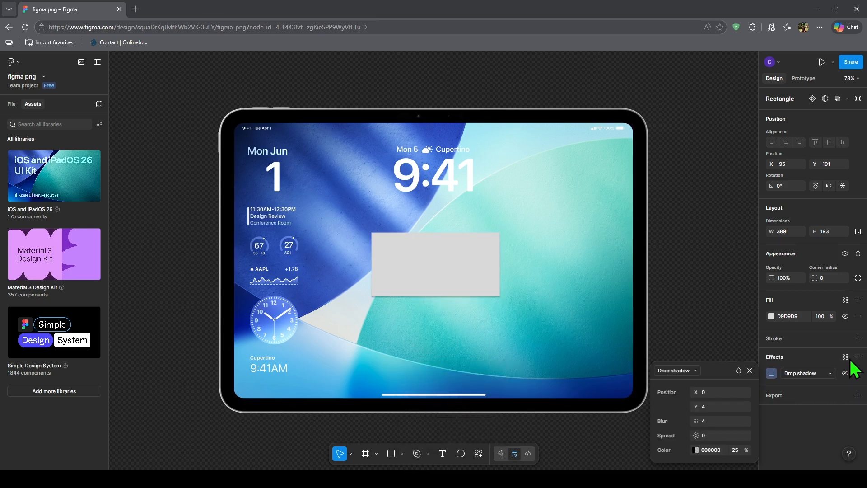
pyautogui.click(684, 371)
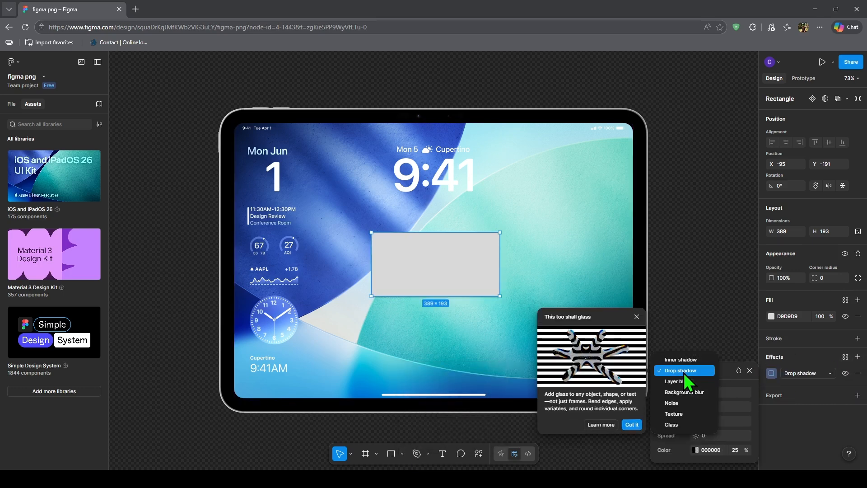
pyautogui.click(672, 425)
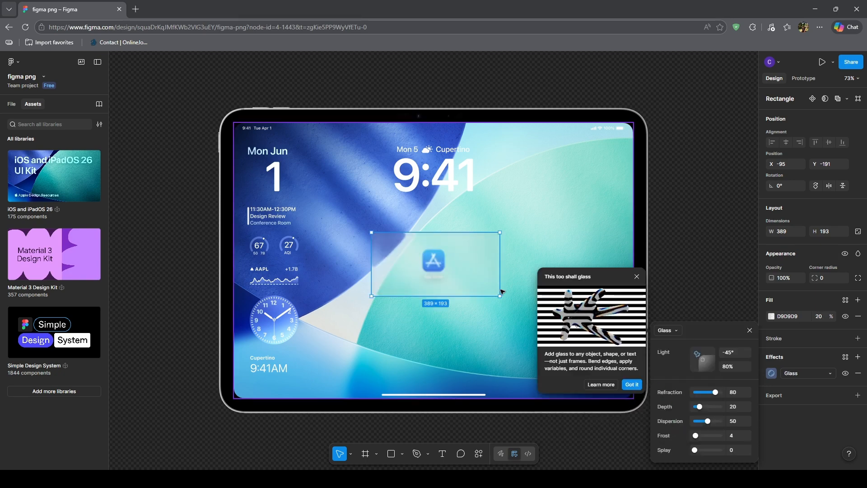
pyautogui.click(632, 384)
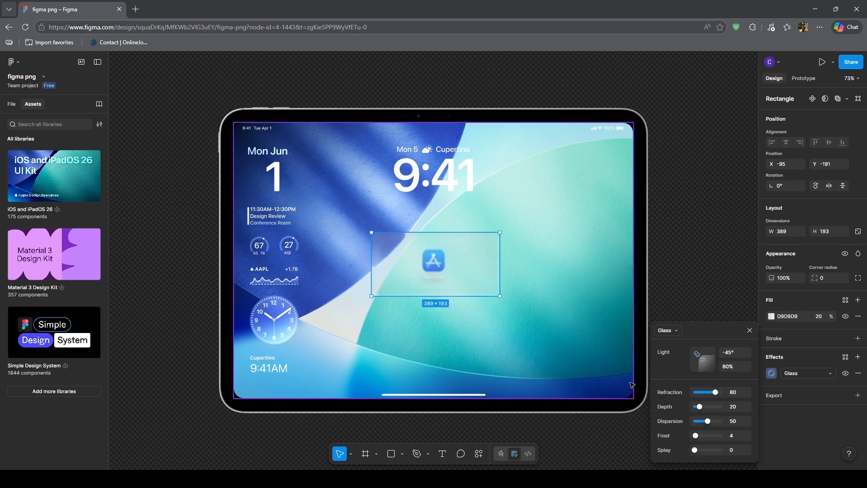
# Step: Move the glass rectangle to about X -102, Y -202 so it is centered around the App Store icon, and keep it selected
pyautogui.moveTo(467, 268); pyautogui.dragTo(469, 264)
pyautogui.click(524, 296)
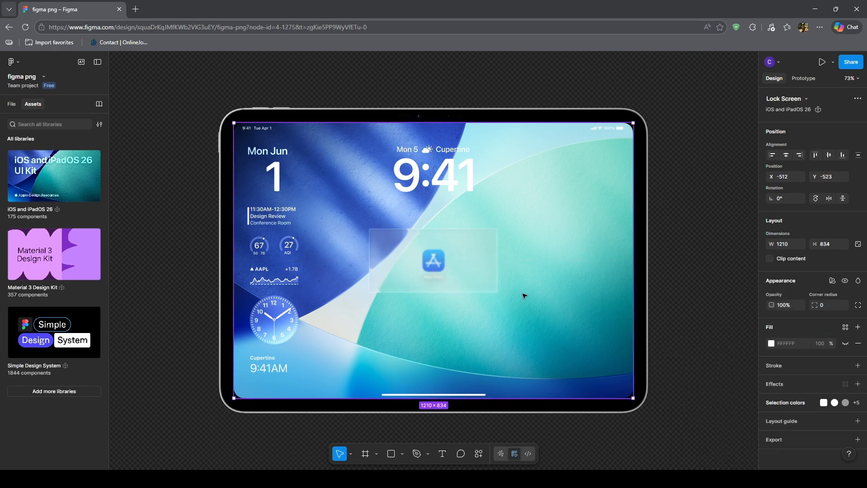
pyautogui.click(464, 277)
pyautogui.click(515, 309)
pyautogui.click(475, 273)
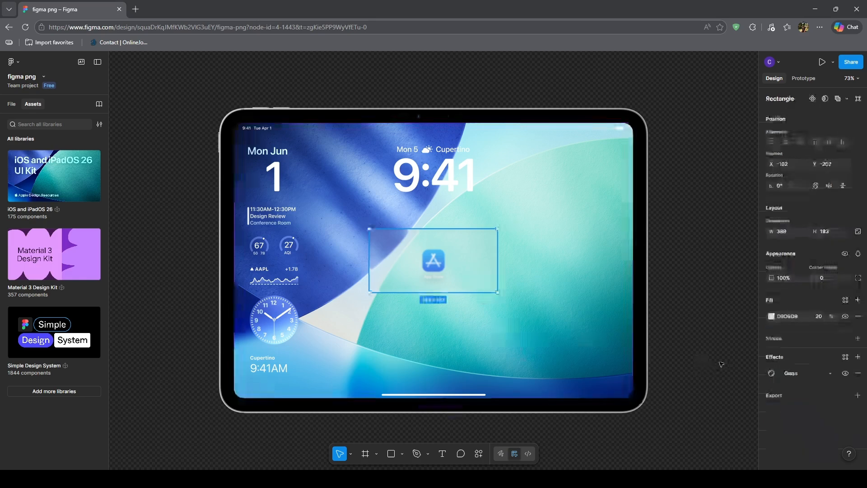
# Step: Open the rectangle's Glass effect settings and review the light, refraction, depth, dispersion, frost and splay controls
pyautogui.click(830, 373)
pyautogui.click(838, 375)
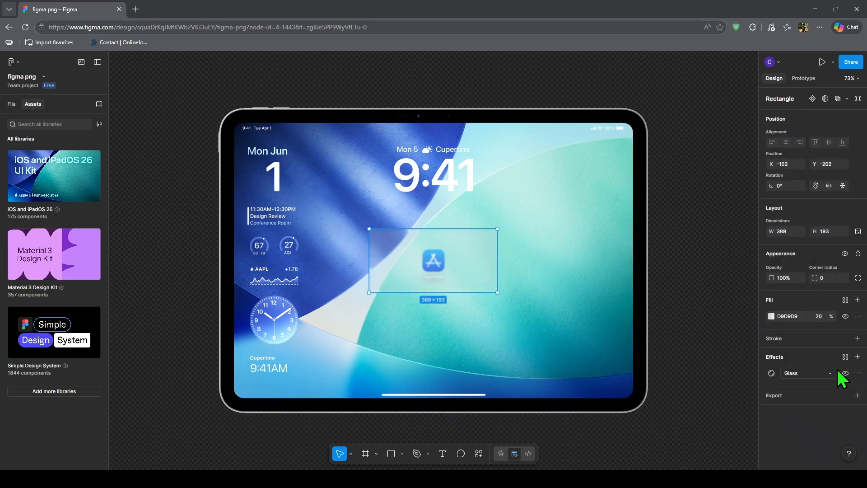
pyautogui.click(846, 357)
pyautogui.click(777, 363)
pyautogui.click(772, 374)
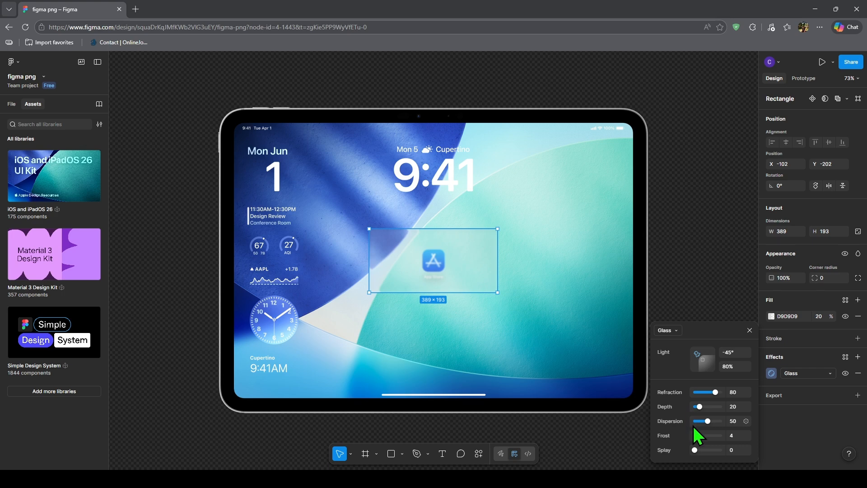
pyautogui.click(778, 304)
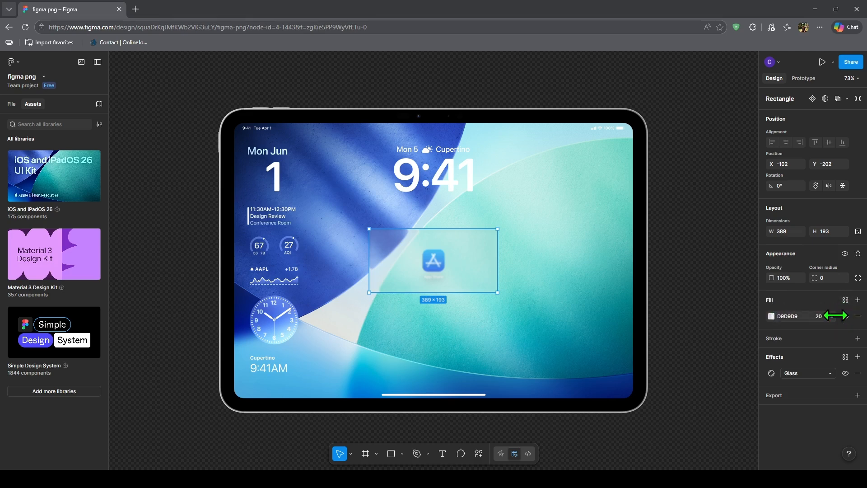
# Step: Set the rectangle's fill opacity to 0.99% and move the rectangle to about X -92, Y -202
pyautogui.click(820, 316)
pyautogui.write('90')
pyautogui.press('Return')
pyautogui.press('Delete')
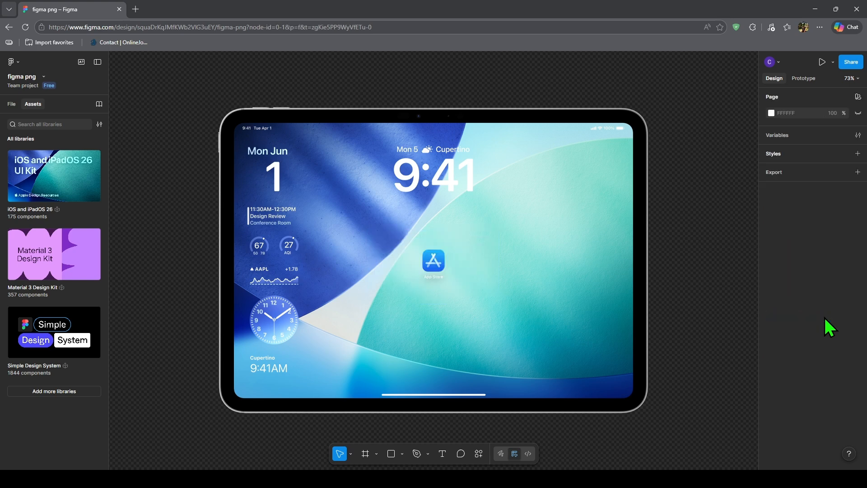
pyautogui.hotkey('ctrl', 'z')
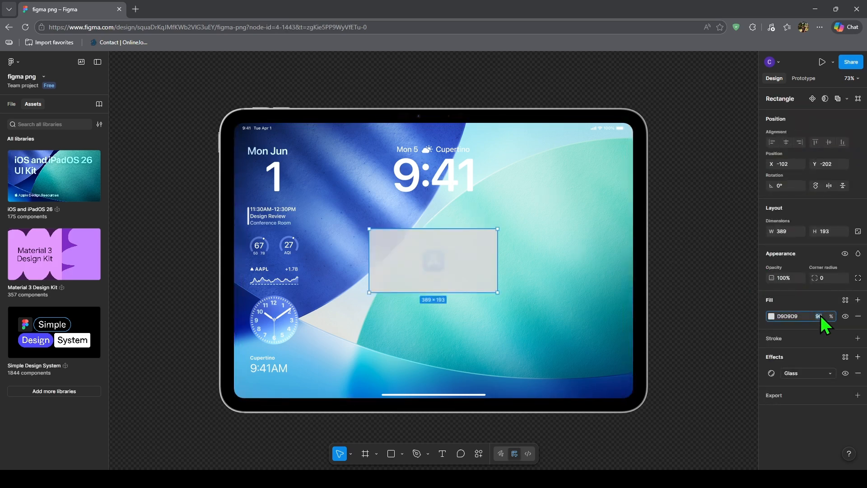
pyautogui.press('Return')
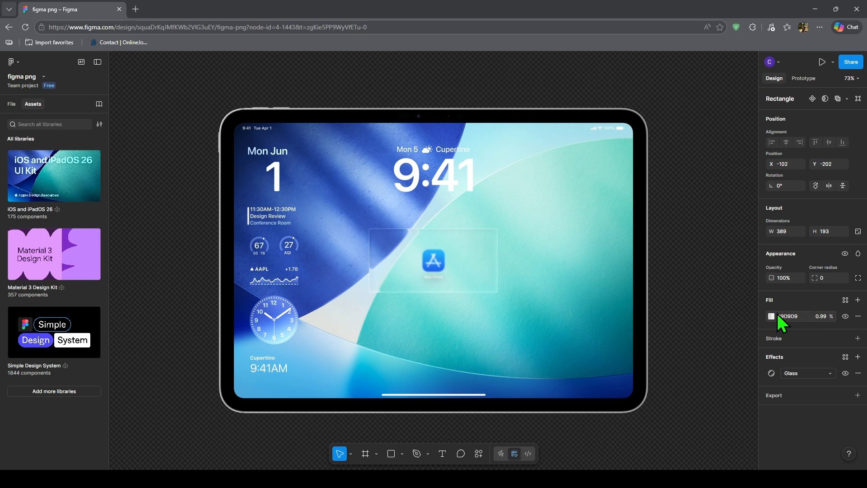
pyautogui.moveTo(461, 272); pyautogui.dragTo(461, 267)
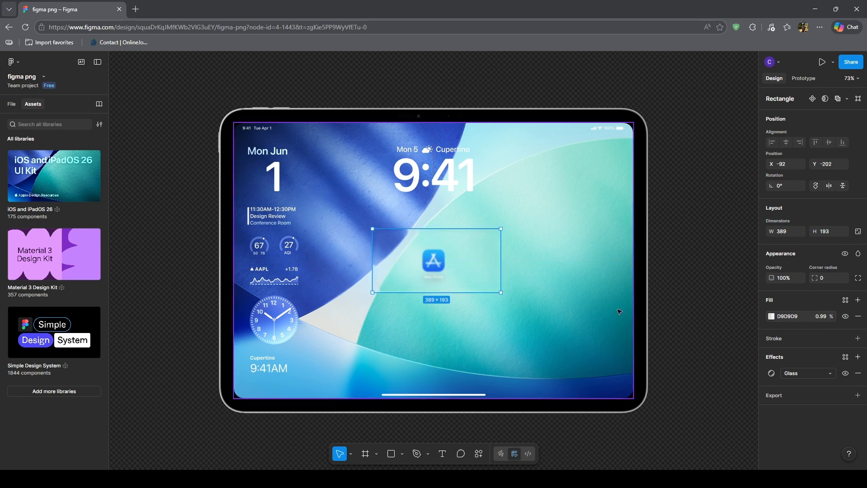
# Step: Set the Refraction of the rectangle's Glass effect to 83 and its Depth to 26
pyautogui.click(772, 374)
pyautogui.click(773, 317)
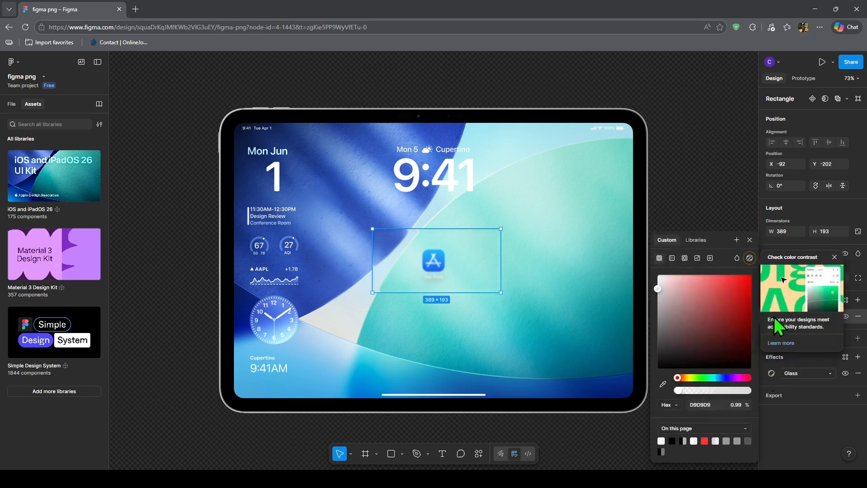
pyautogui.click(772, 373)
pyautogui.moveTo(715, 390); pyautogui.dragTo(713, 414)
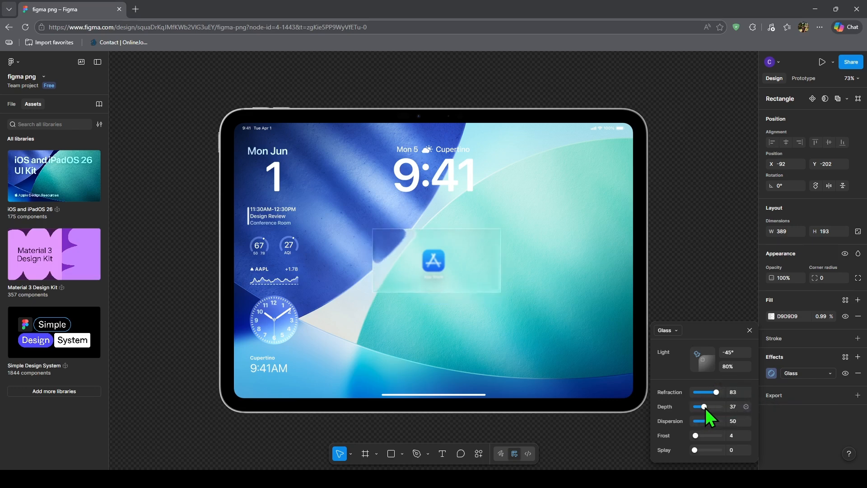
pyautogui.moveTo(701, 409); pyautogui.dragTo(700, 405)
# Step: Set the Dispersion of the Glass effect to 15 and its Frost to 5
pyautogui.moveTo(709, 424)
pyautogui.mouseDown()
pyautogui.moveTo(699, 426)
pyautogui.moveTo(729, 428)
pyautogui.moveTo(695, 427)
pyautogui.moveTo(706, 428)
pyautogui.moveTo(699, 437)
pyautogui.mouseUp()
pyautogui.moveTo(699, 422)
pyautogui.mouseDown()
pyautogui.moveTo(700, 441)
pyautogui.moveTo(719, 438)
pyautogui.moveTo(692, 448)
pyautogui.moveTo(683, 430)
pyautogui.moveTo(699, 437)
pyautogui.mouseUp()
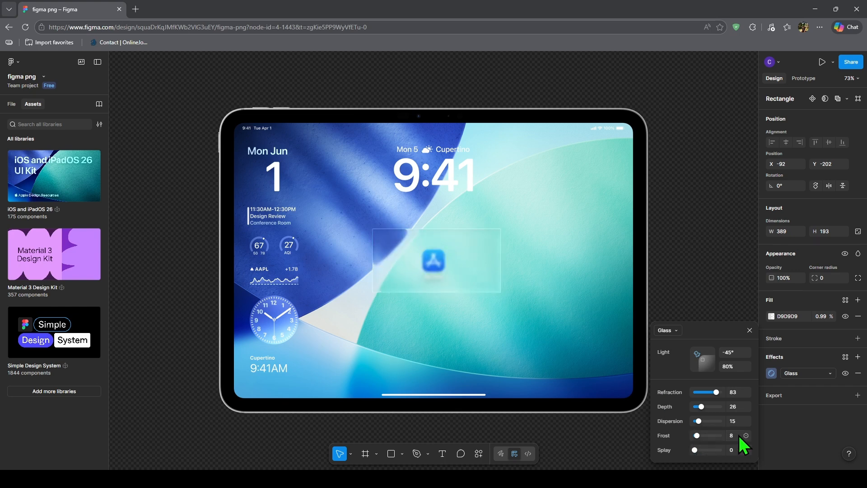
pyautogui.write('5')
pyautogui.press('Tab')
# Step: Try the Glass effect's Splay at 100, reselect the rectangle, and set the Splay to 46
pyautogui.moveTo(694, 450); pyautogui.dragTo(686, 459)
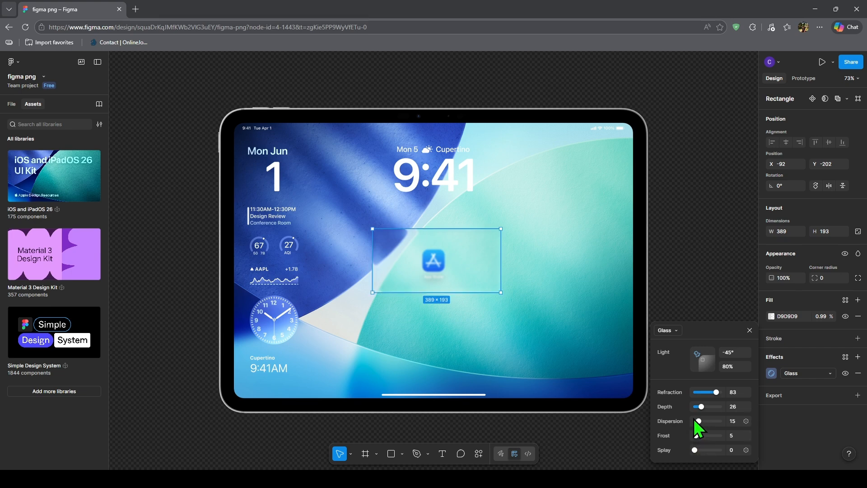
pyautogui.moveTo(695, 450); pyautogui.dragTo(725, 455)
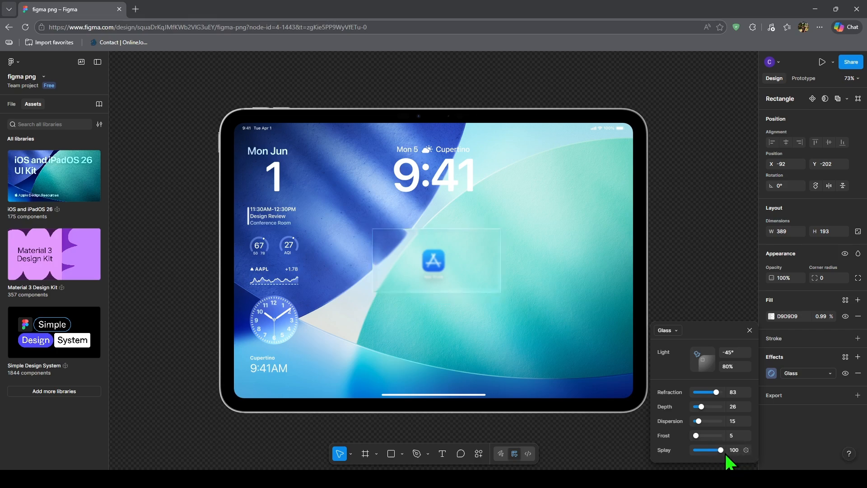
pyautogui.click(559, 348)
pyautogui.click(485, 281)
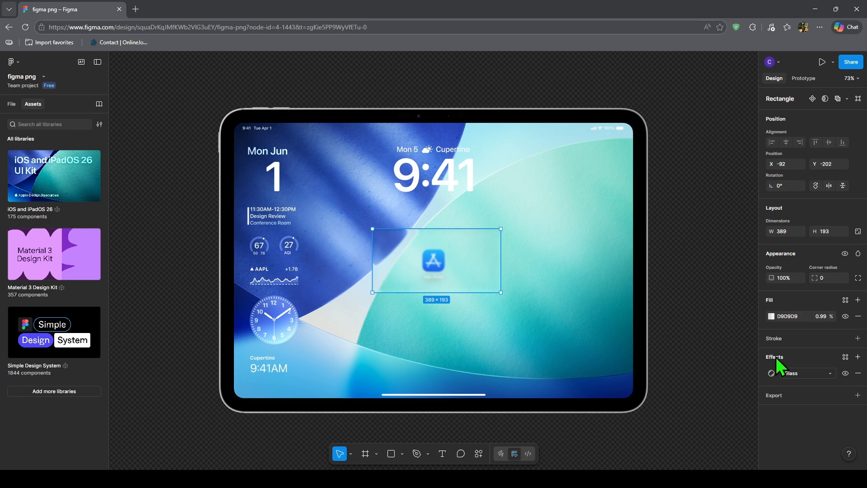
pyautogui.click(771, 374)
pyautogui.moveTo(697, 450); pyautogui.dragTo(707, 451)
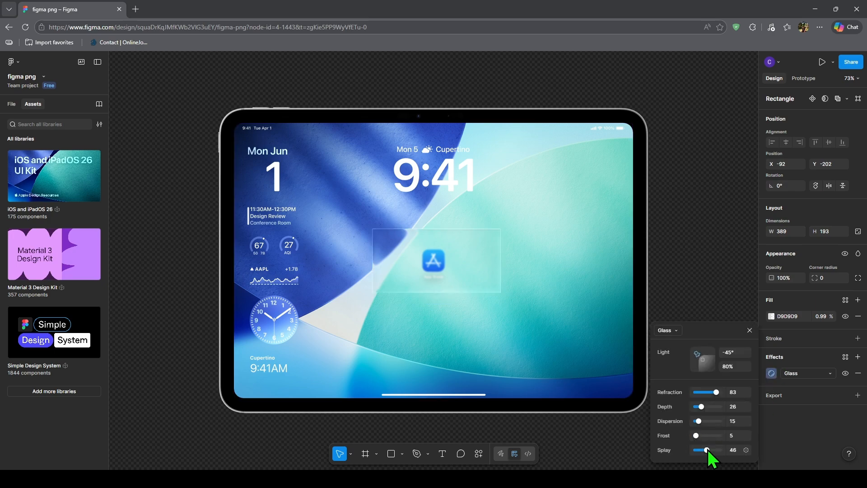
# Step: Set the Splay of the rectangle's Glass effect to 0
pyautogui.click(610, 339)
pyautogui.click(472, 284)
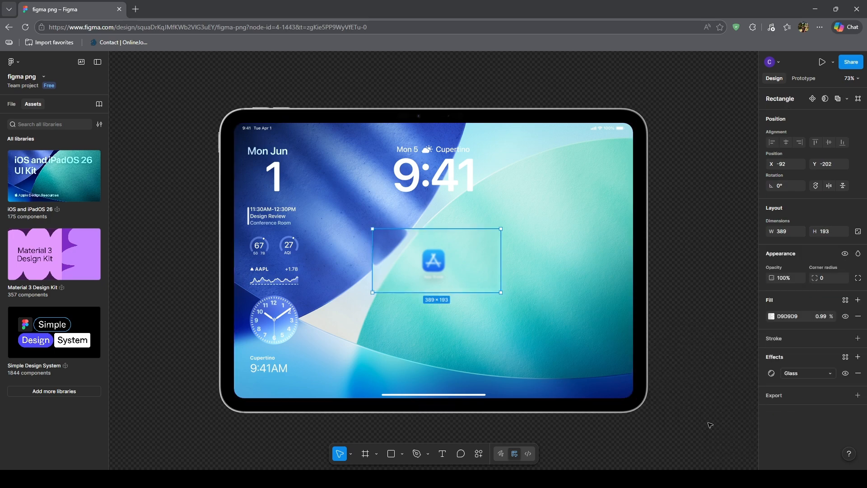
pyautogui.click(772, 373)
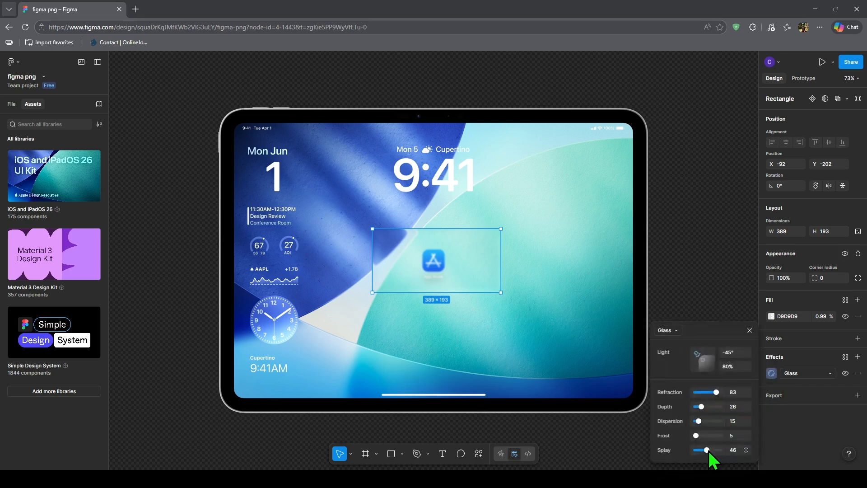
pyautogui.moveTo(712, 455); pyautogui.dragTo(660, 458)
pyautogui.click(530, 333)
pyautogui.click(450, 283)
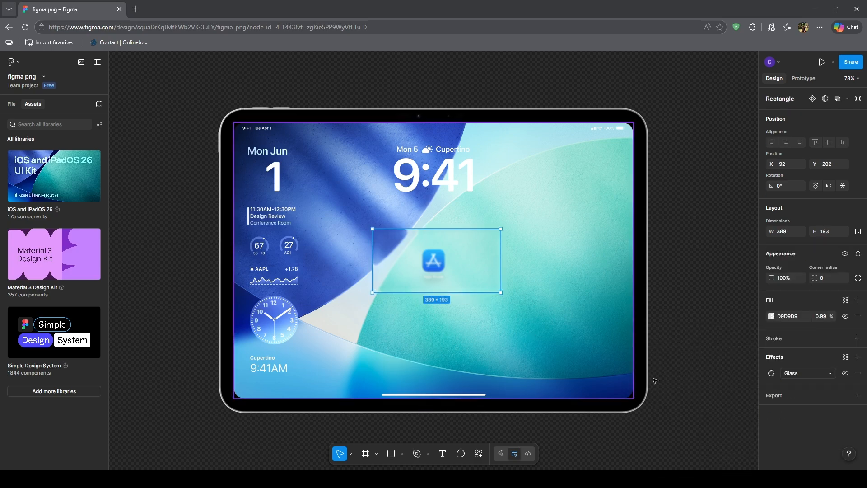
# Step: Set the Glass effect's Refraction to 15, its Depth to 28 and its Dispersion to 8
pyautogui.click(771, 374)
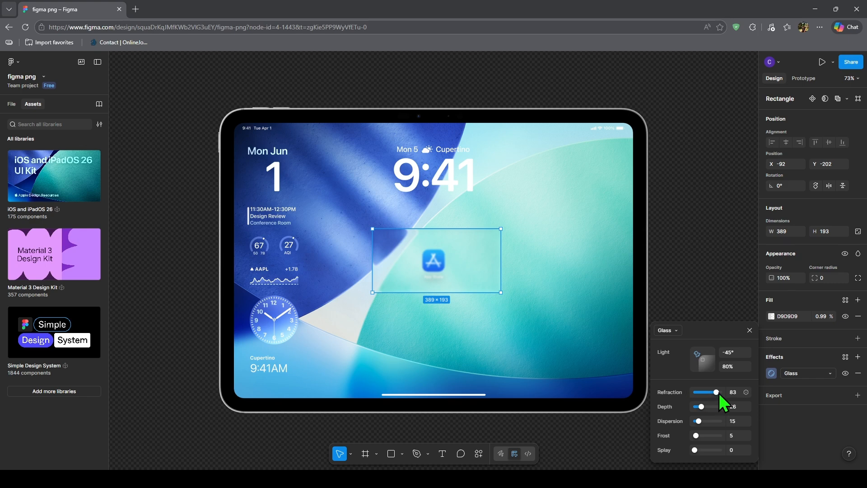
pyautogui.moveTo(719, 393); pyautogui.dragTo(699, 402)
pyautogui.moveTo(700, 421); pyautogui.dragTo(708, 422)
pyautogui.moveTo(717, 420); pyautogui.dragTo(698, 415)
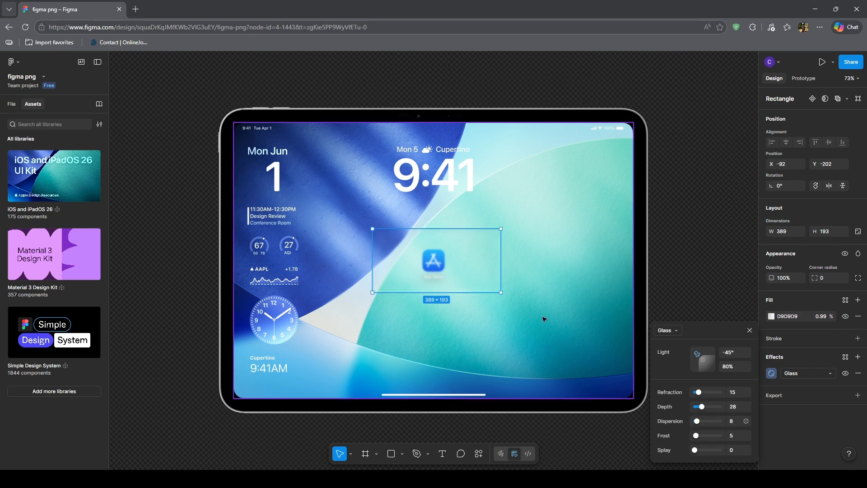
# Step: Add a stroke to the rectangle in near-white F8F8F8 with 0.99% opacity
pyautogui.click(858, 338)
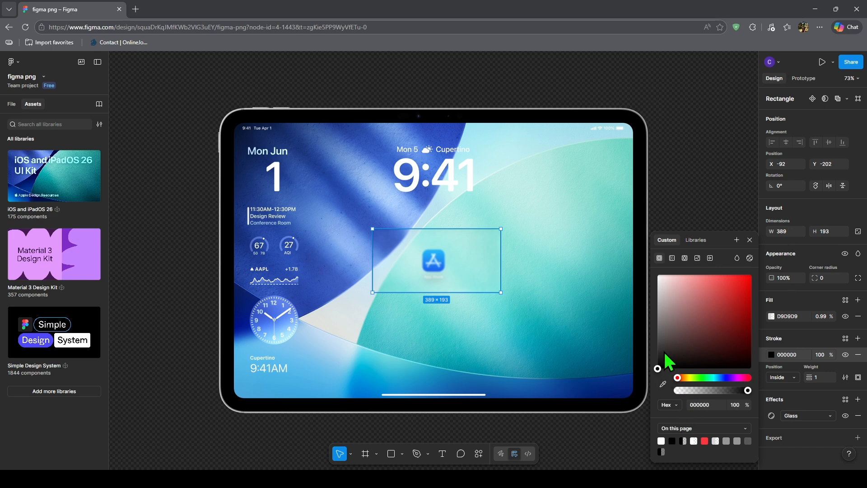
pyautogui.moveTo(666, 281); pyautogui.dragTo(658, 277)
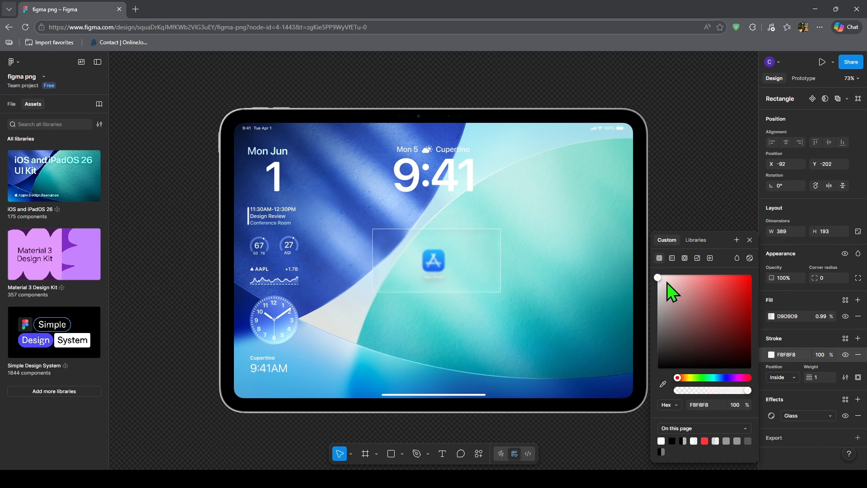
pyautogui.click(739, 405)
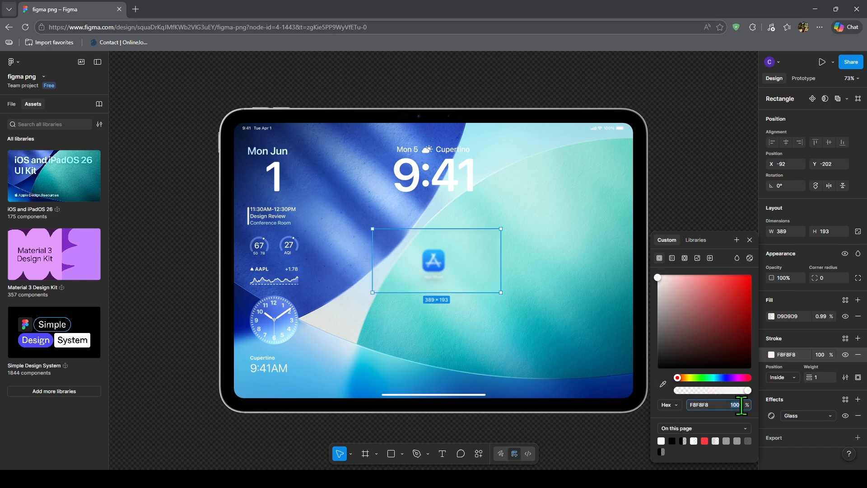
pyautogui.write('0.99')
pyautogui.press('Return')
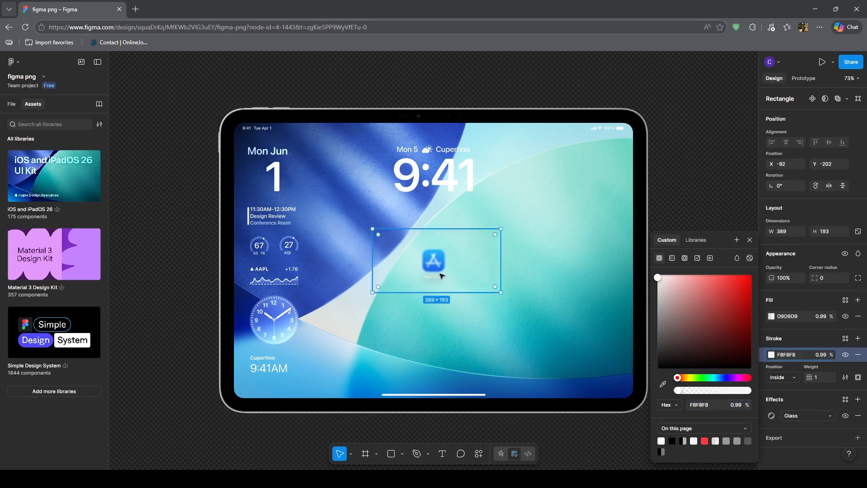
pyautogui.click(482, 343)
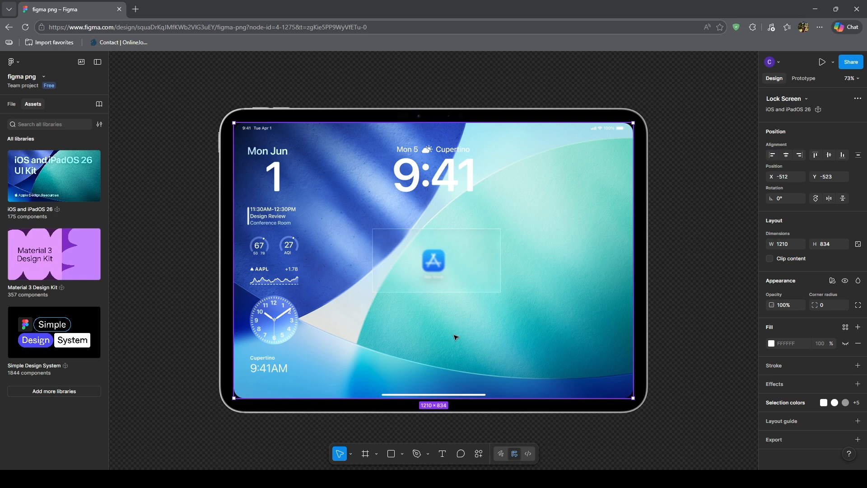
pyautogui.click(465, 277)
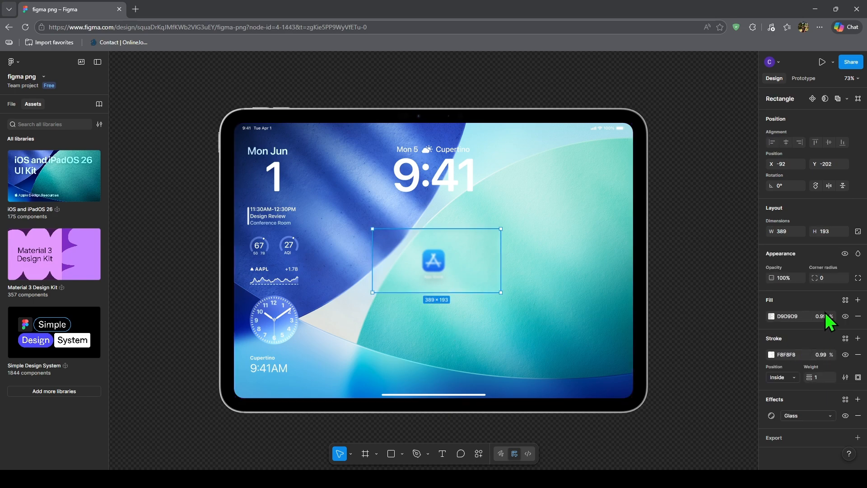
# Step: Set the rectangle's stroke opacity to 0.5% and move the rectangle to about X -102
pyautogui.click(827, 355)
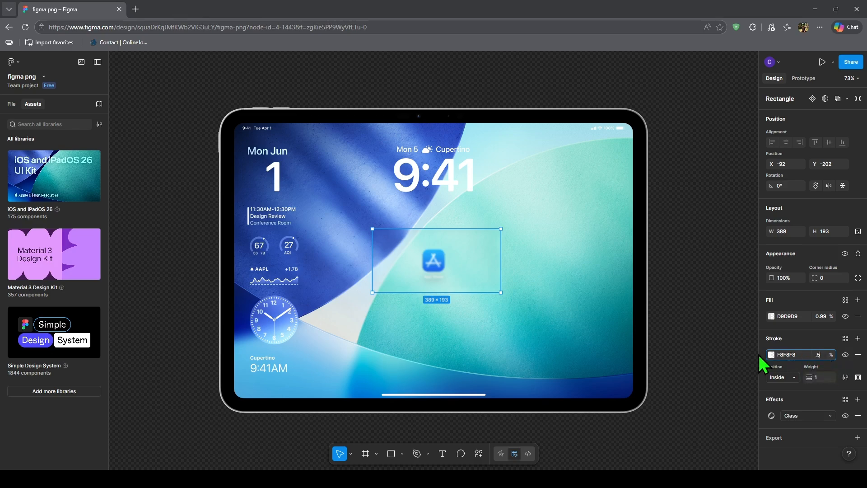
pyautogui.click(492, 321)
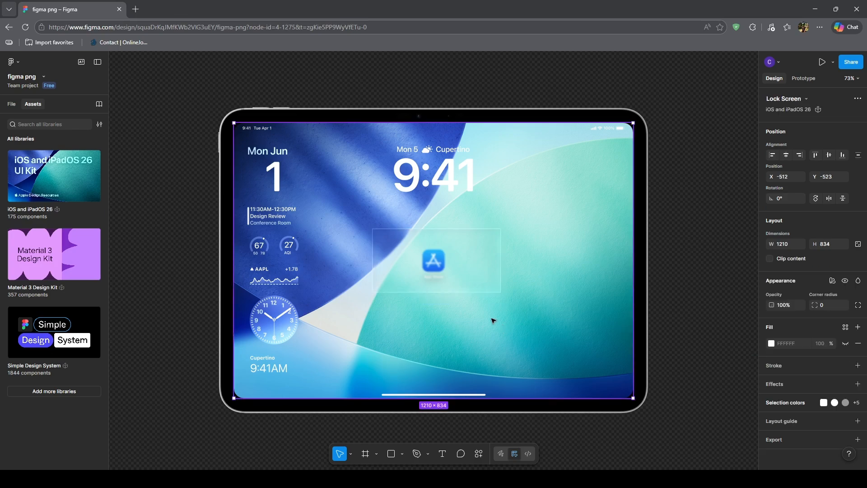
pyautogui.click(479, 282)
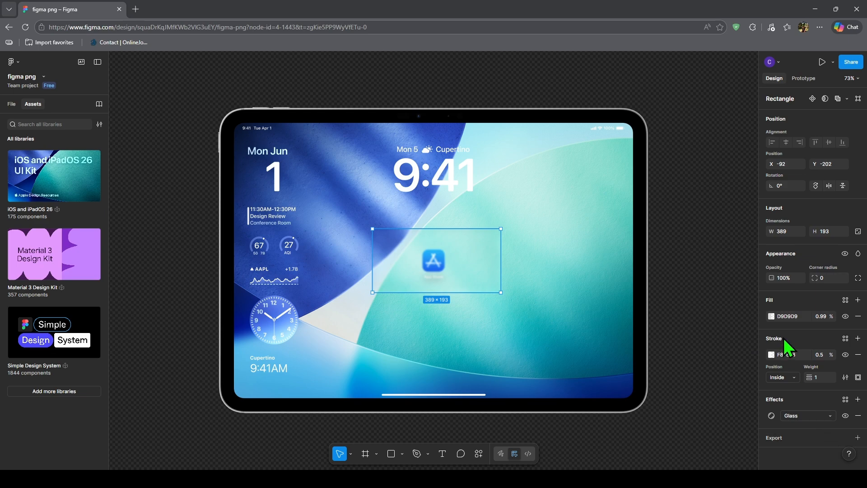
pyautogui.moveTo(454, 274); pyautogui.dragTo(448, 274)
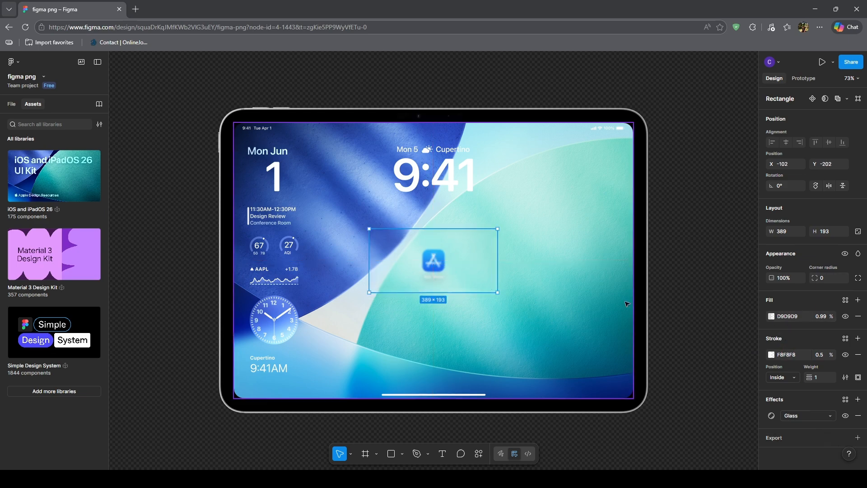
# Step: Change the rectangle's stroke to a linear gradient and set its end stop to dark grey 232222
pyautogui.click(771, 355)
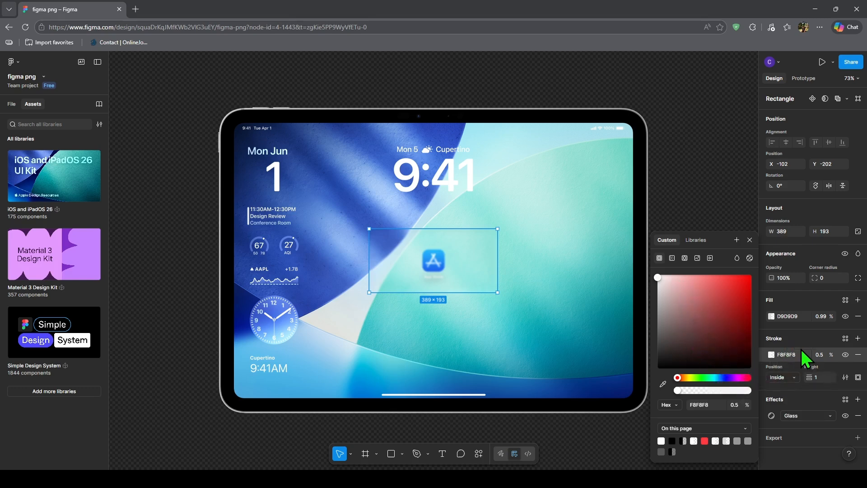
pyautogui.click(673, 258)
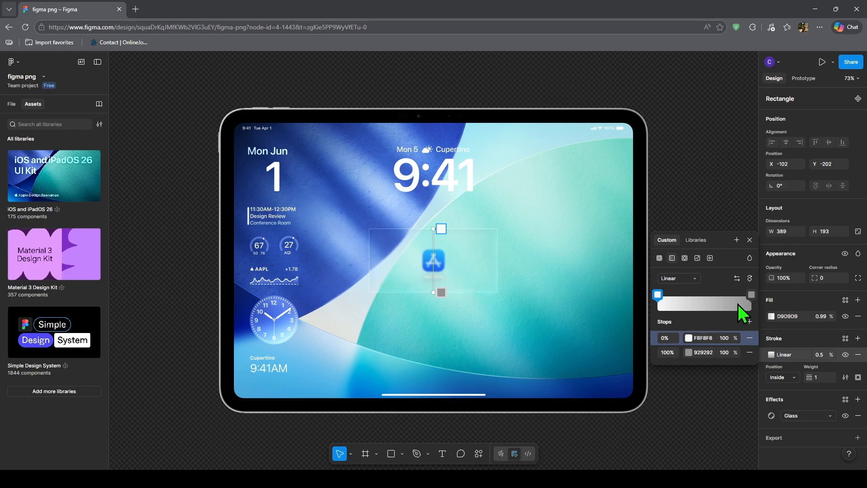
pyautogui.moveTo(751, 295); pyautogui.dragTo(770, 302)
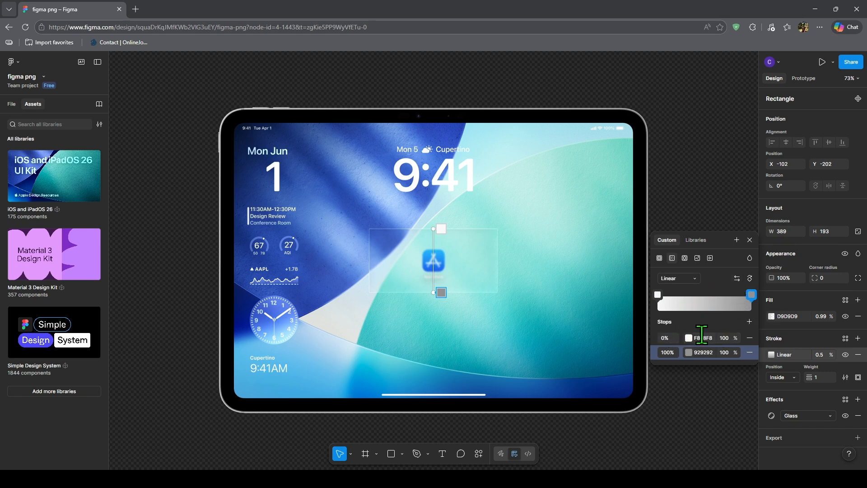
pyautogui.click(689, 353)
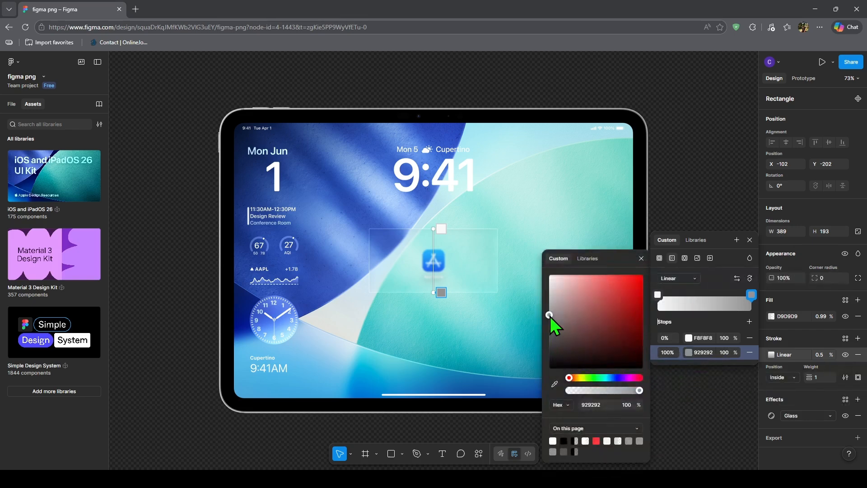
pyautogui.moveTo(550, 315); pyautogui.dragTo(551, 355)
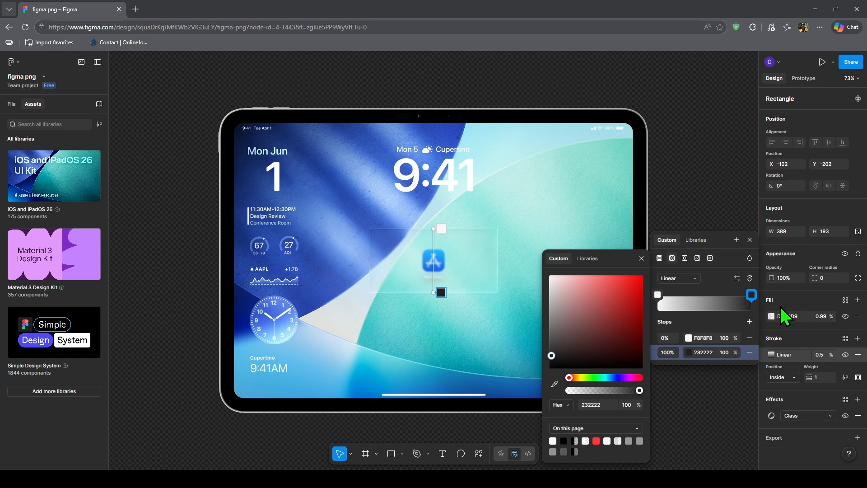
# Step: Try the dark stop of the stroke gradient at 42%
pyautogui.moveTo(752, 299); pyautogui.dragTo(693, 303)
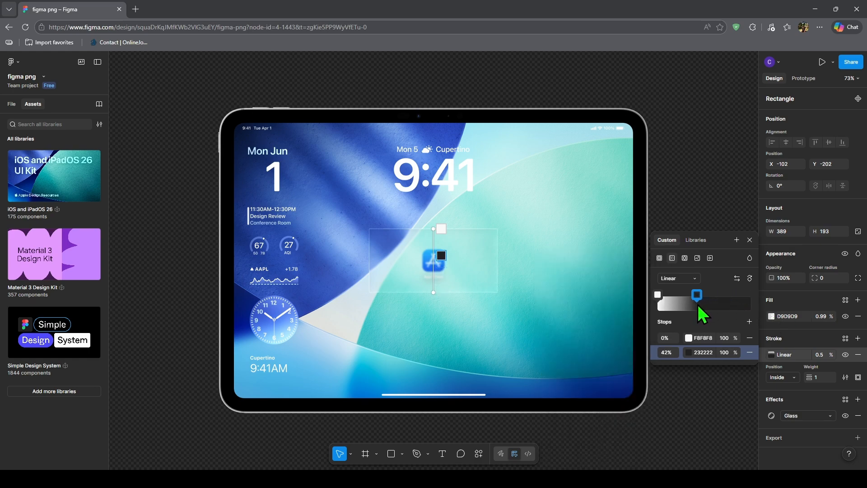
pyautogui.click(494, 286)
pyautogui.click(552, 301)
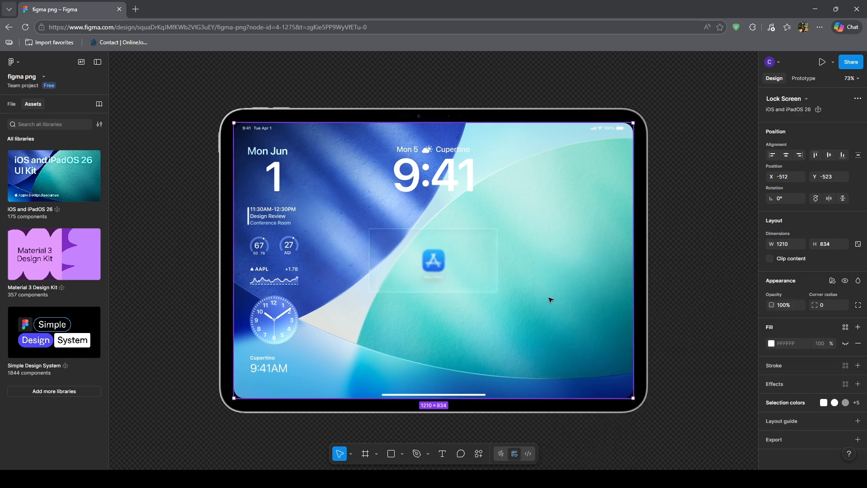
# Step: Move the iPad mockup slightly down so its lock screen sits at Y -512, and move the glass rectangle to about Y -198
pyautogui.click(475, 271)
pyautogui.click(478, 330)
pyautogui.moveTo(472, 276)
pyautogui.mouseDown()
pyautogui.moveTo(477, 283)
pyautogui.moveTo(466, 264)
pyautogui.mouseUp()
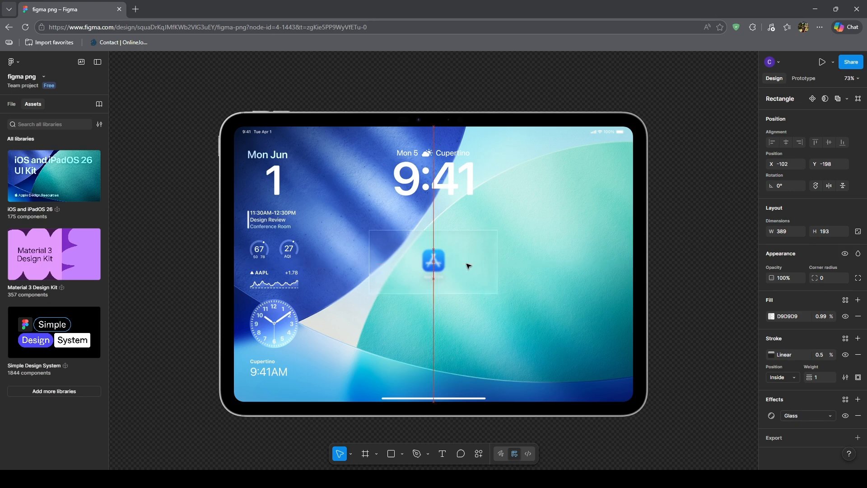
# Step: Set the dark stop of the stroke gradient to 51% and move the rectangle to about X -94
pyautogui.click(771, 354)
pyautogui.click(707, 394)
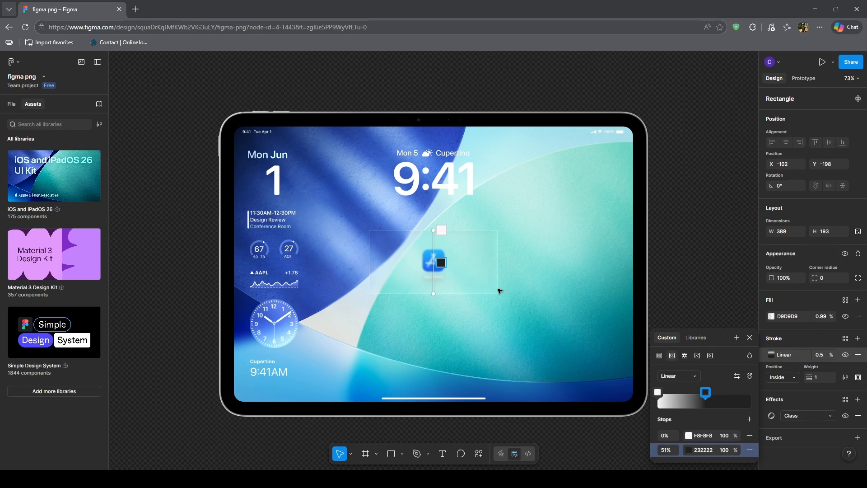
pyautogui.press('Escape')
pyautogui.click(513, 291)
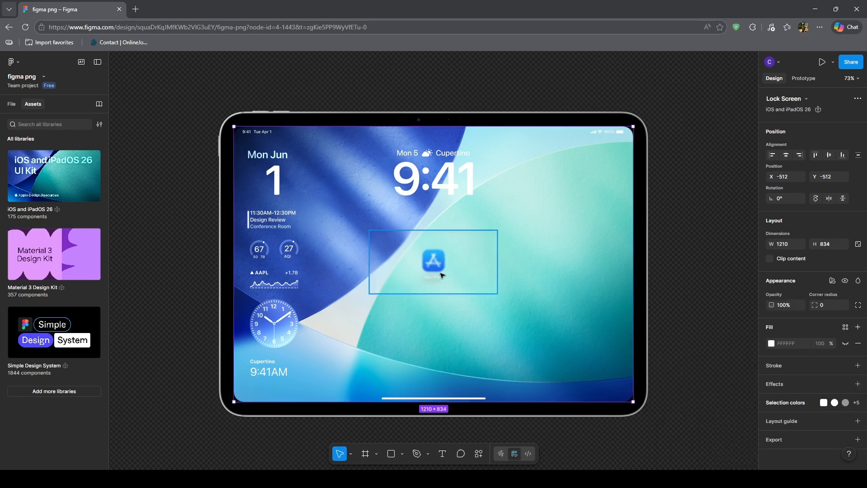
pyautogui.moveTo(442, 273); pyautogui.dragTo(444, 273)
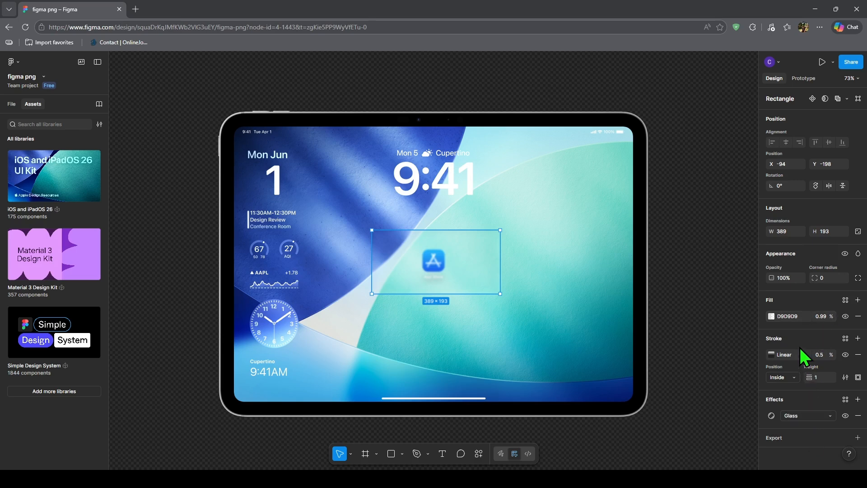
pyautogui.press('alt')
pyautogui.click(402, 454)
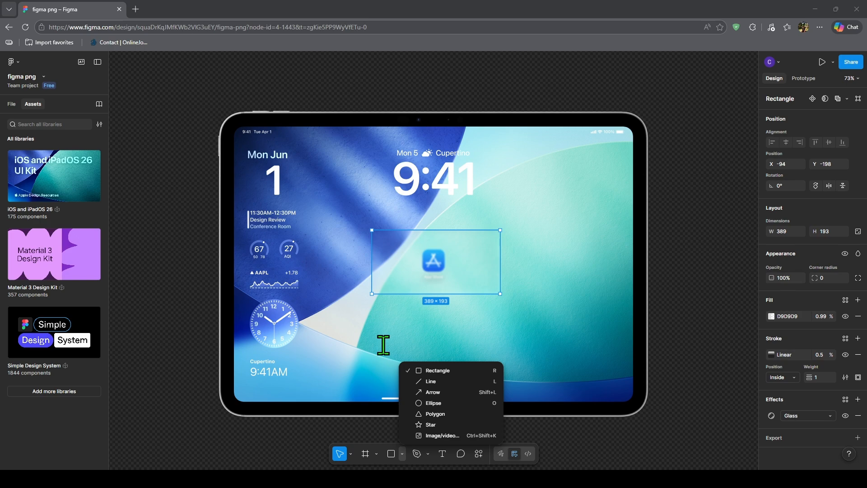
pyautogui.click(469, 320)
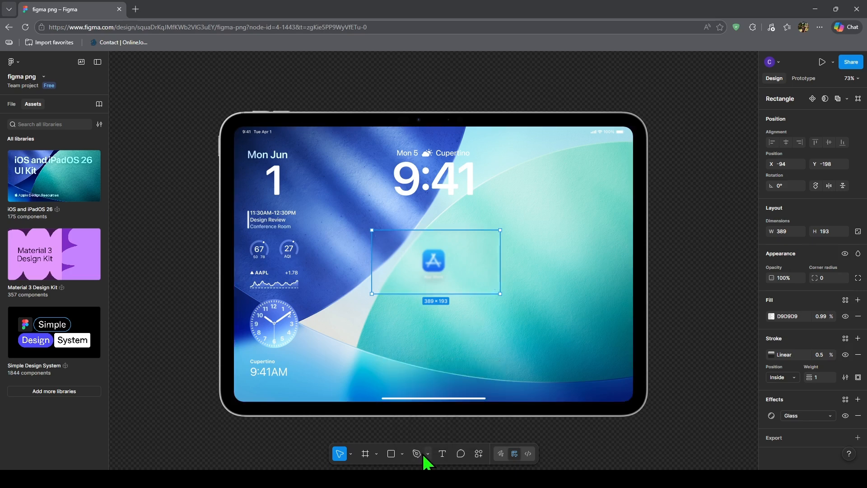
pyautogui.click(399, 455)
pyautogui.click(402, 454)
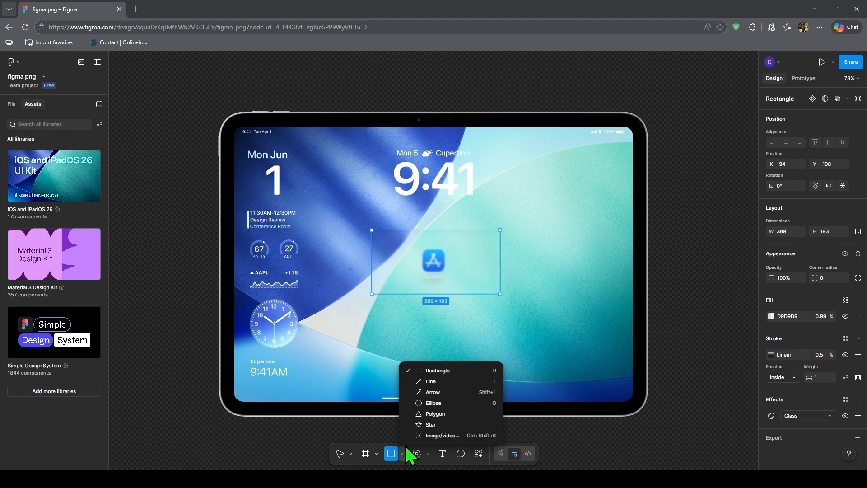
pyautogui.click(425, 404)
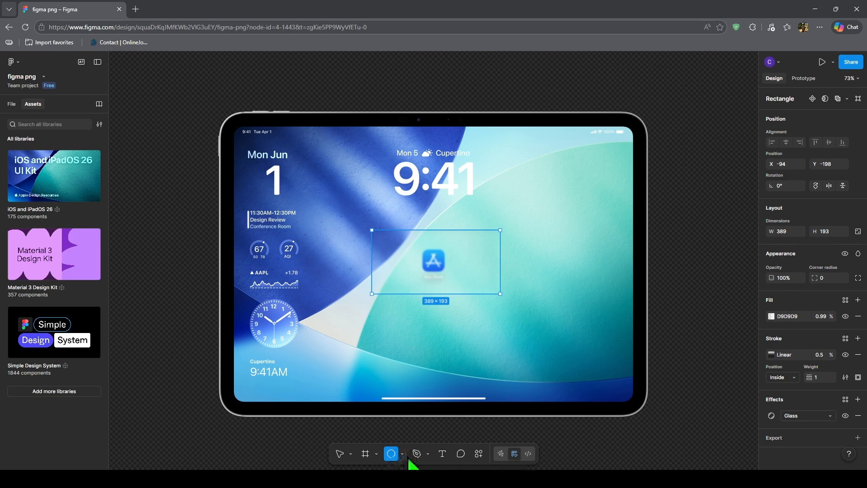
pyautogui.click(341, 455)
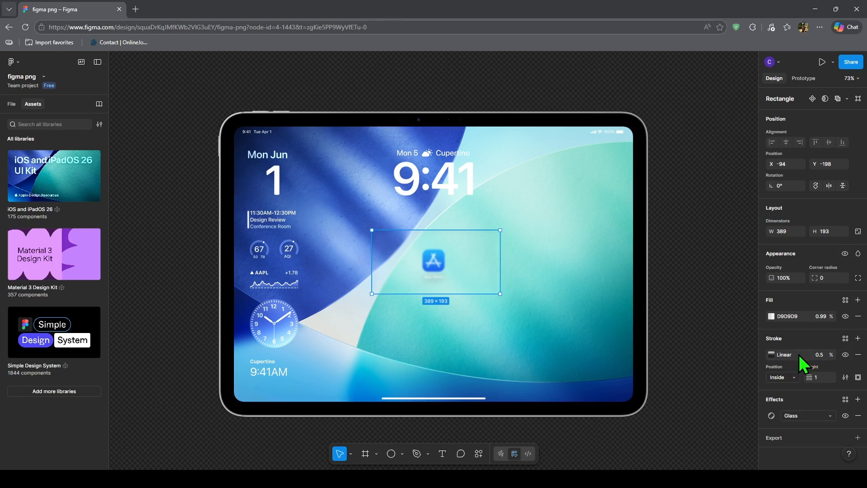
pyautogui.click(771, 317)
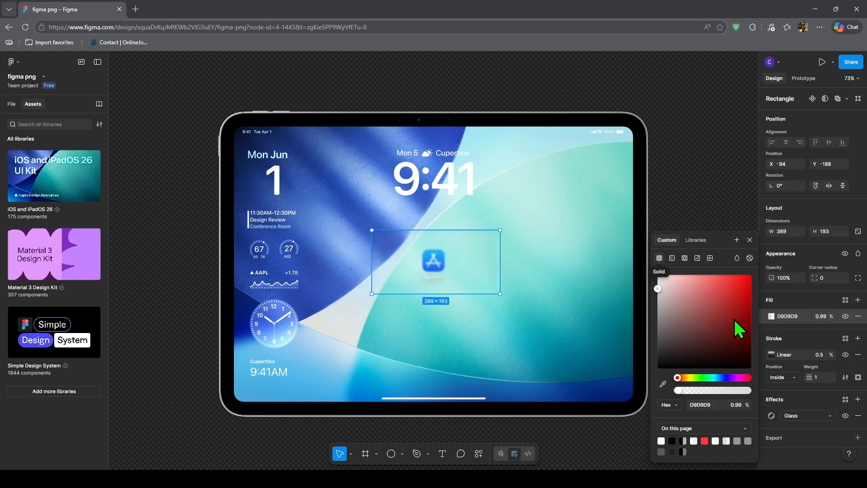
pyautogui.click(773, 350)
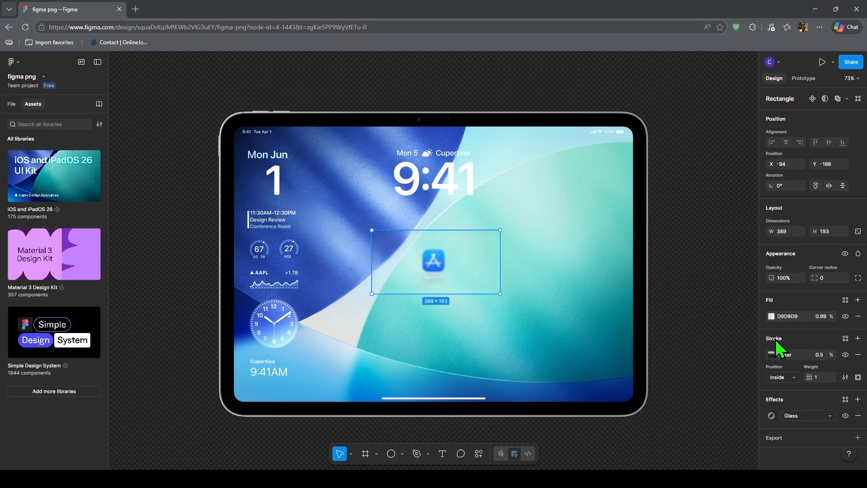
pyautogui.click(773, 354)
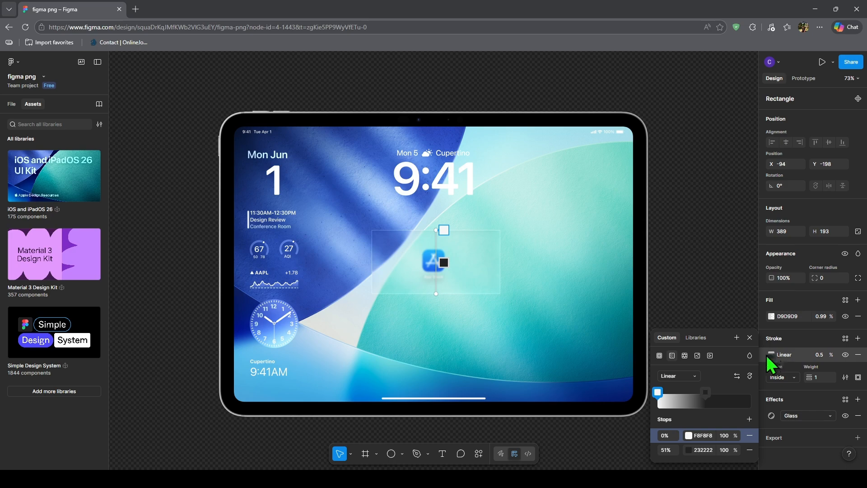
pyautogui.click(750, 337)
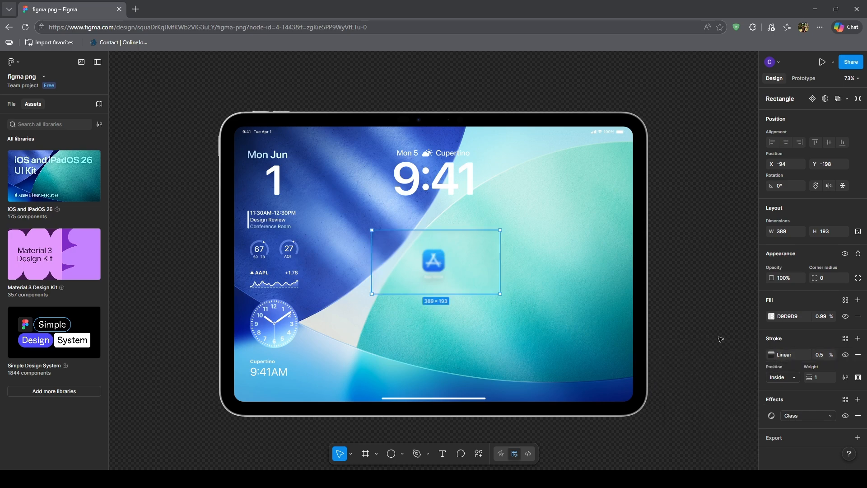
# Step: Draw an ellipse about 406 × 182 over the 9:41 clock on the lock screen
pyautogui.press('alt')
pyautogui.click(392, 454)
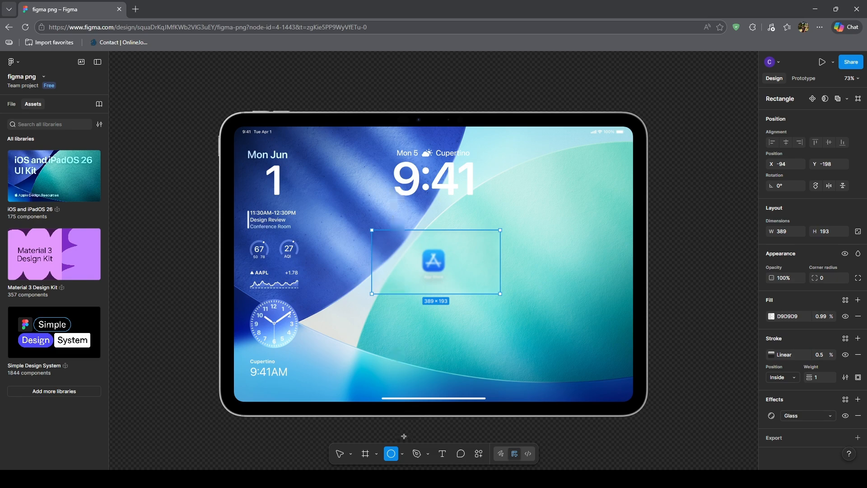
pyautogui.click(403, 454)
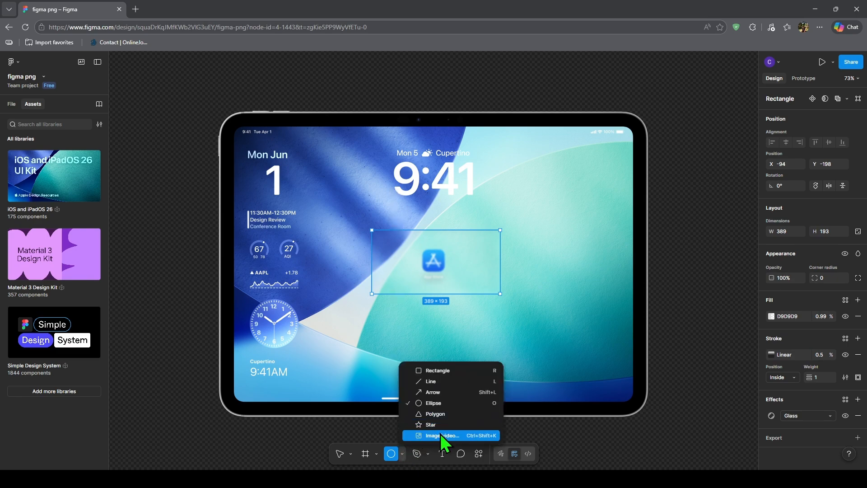
pyautogui.click(397, 454)
pyautogui.moveTo(366, 155); pyautogui.dragTo(461, 194)
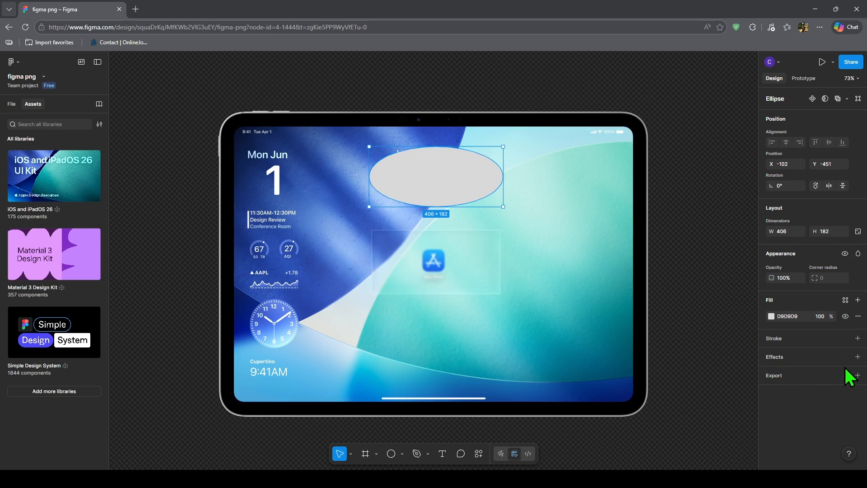
# Step: Apply a Glass effect to the ellipse and turn its light angle to about -108°
pyautogui.click(858, 357)
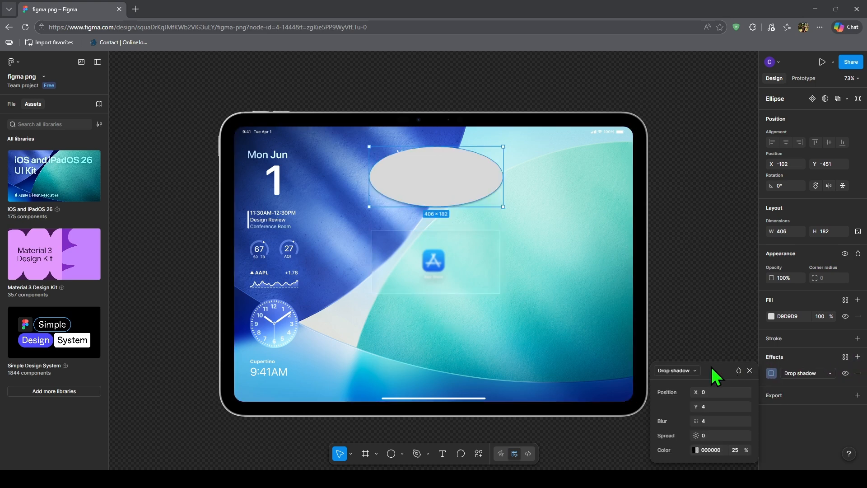
pyautogui.click(680, 370)
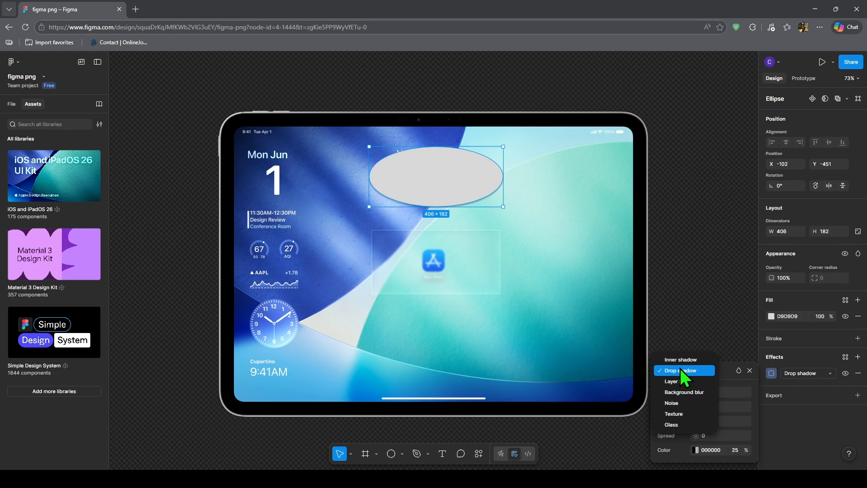
pyautogui.click(679, 424)
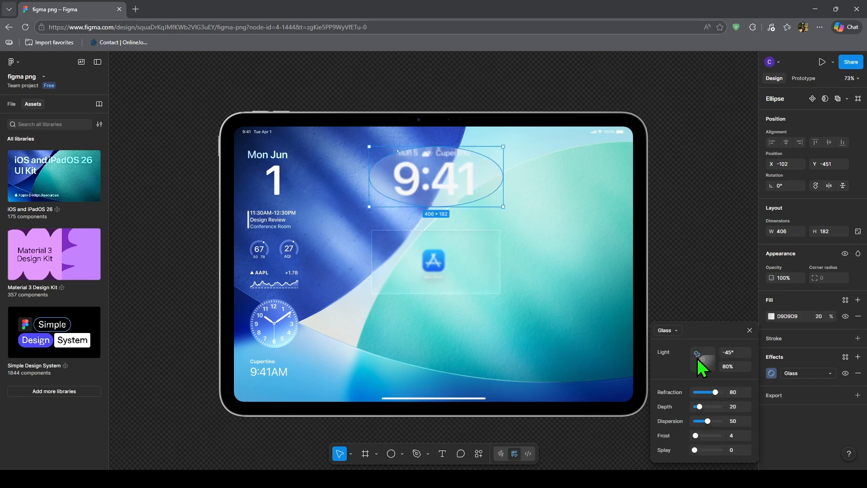
pyautogui.moveTo(701, 355); pyautogui.dragTo(697, 354)
pyautogui.moveTo(697, 361); pyautogui.dragTo(697, 364)
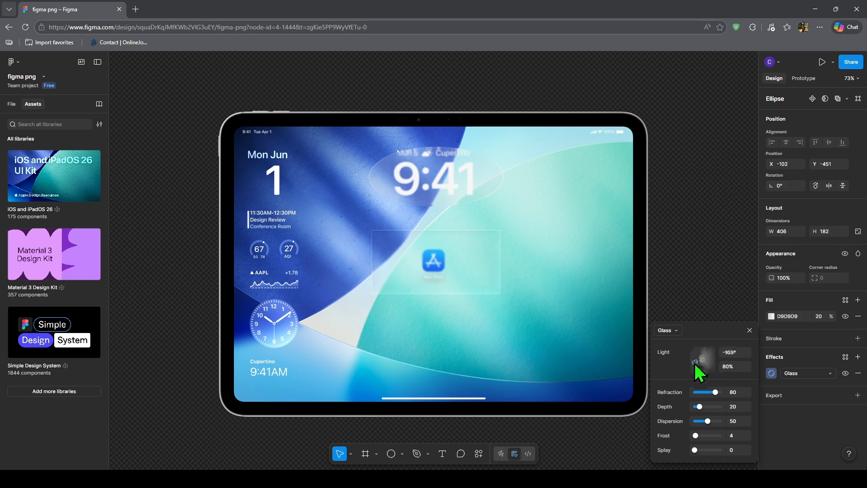
# Step: Enlarge the glass ellipse to about 441 × 210 and position it around the clock at about X -128, Y -478
pyautogui.moveTo(460, 185); pyautogui.dragTo(456, 181)
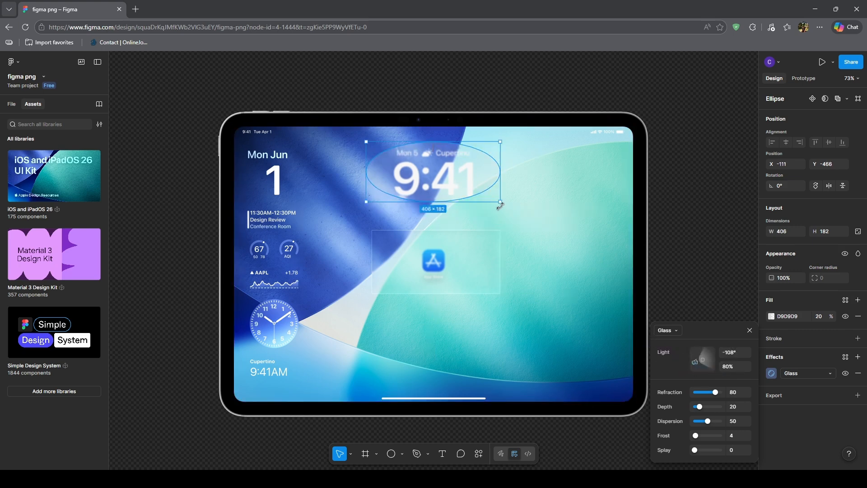
pyautogui.moveTo(502, 203); pyautogui.dragTo(513, 212)
pyautogui.moveTo(465, 188); pyautogui.dragTo(461, 186)
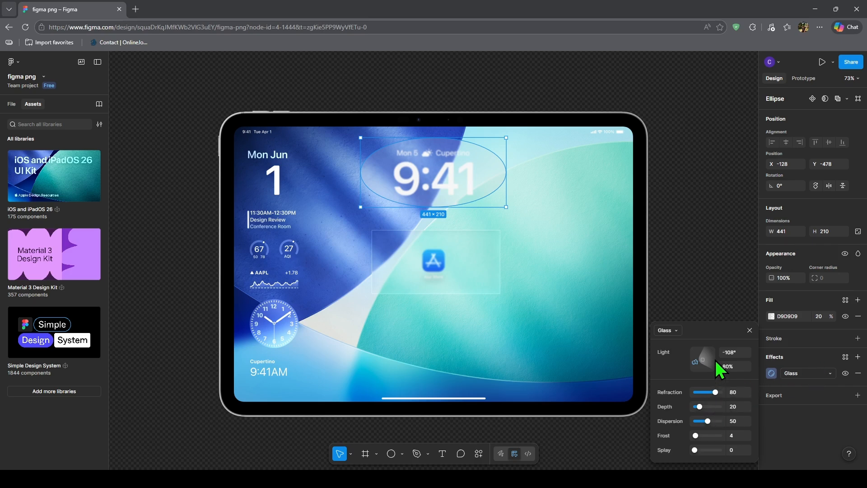
pyautogui.moveTo(697, 360)
pyautogui.mouseDown()
pyautogui.moveTo(690, 354)
pyautogui.moveTo(730, 357)
pyautogui.moveTo(686, 365)
pyautogui.mouseUp()
# Step: Add a near-white FAFAFA stroke to the ellipse
pyautogui.click(858, 346)
pyautogui.click(858, 339)
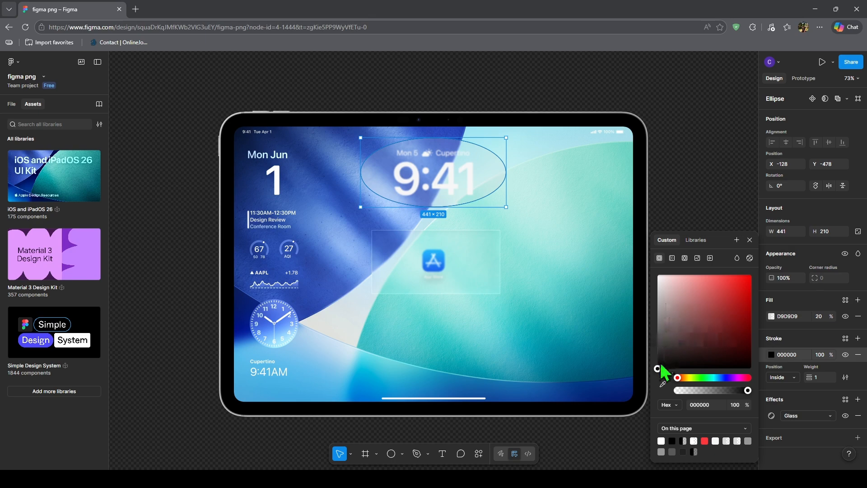
pyautogui.moveTo(658, 369)
pyautogui.mouseDown()
pyautogui.moveTo(656, 307)
pyautogui.moveTo(643, 275)
pyautogui.mouseUp()
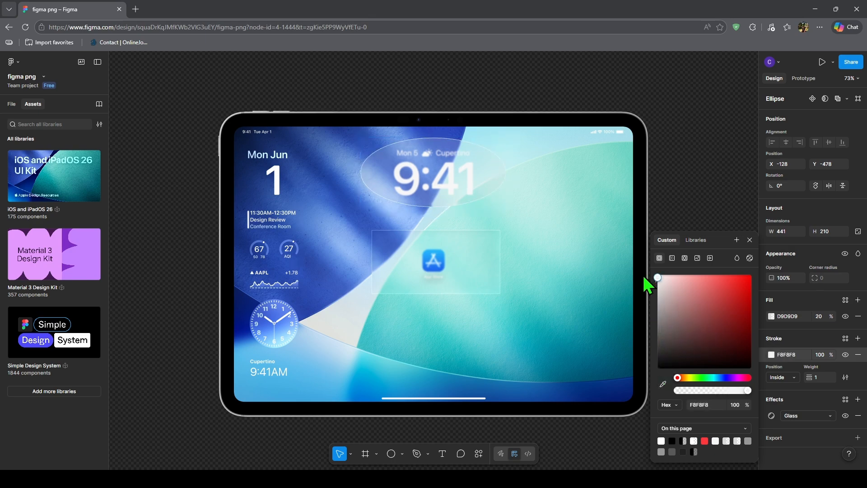
pyautogui.click(554, 254)
pyautogui.click(481, 200)
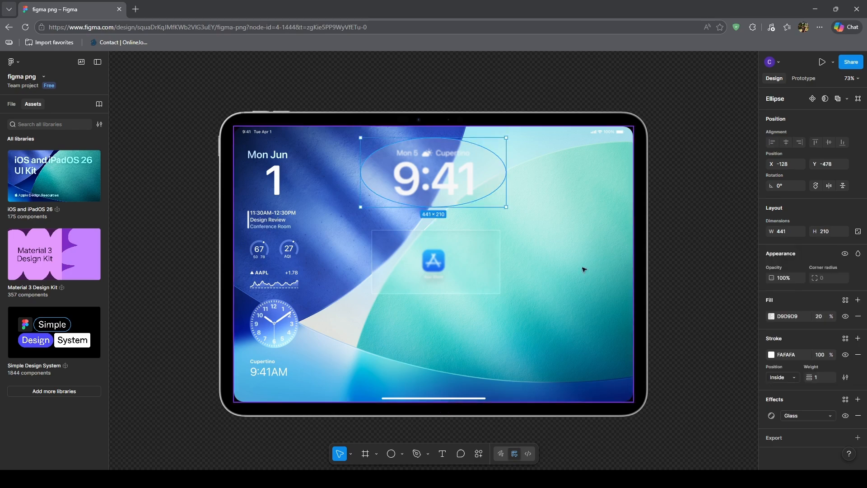
# Step: Try the ellipse's D9D9D9 fill at 0.5% opacity
pyautogui.click(772, 316)
pyautogui.click(735, 403)
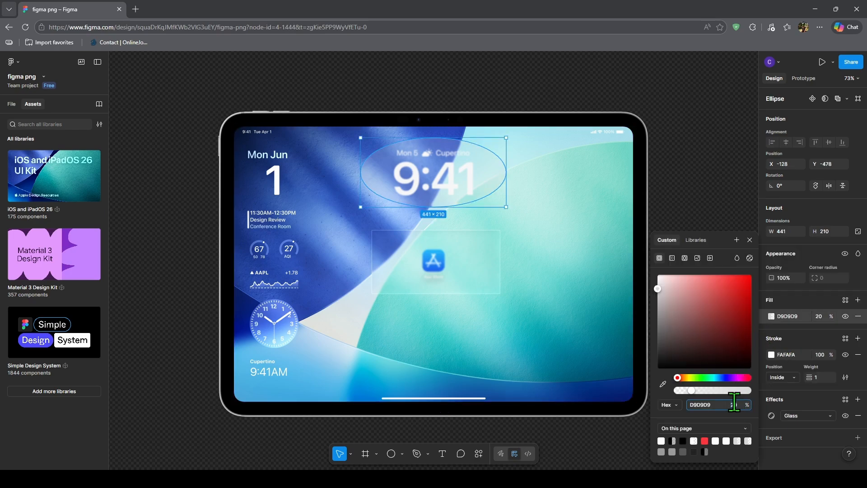
pyautogui.press('BackSpace')
pyautogui.press('Return')
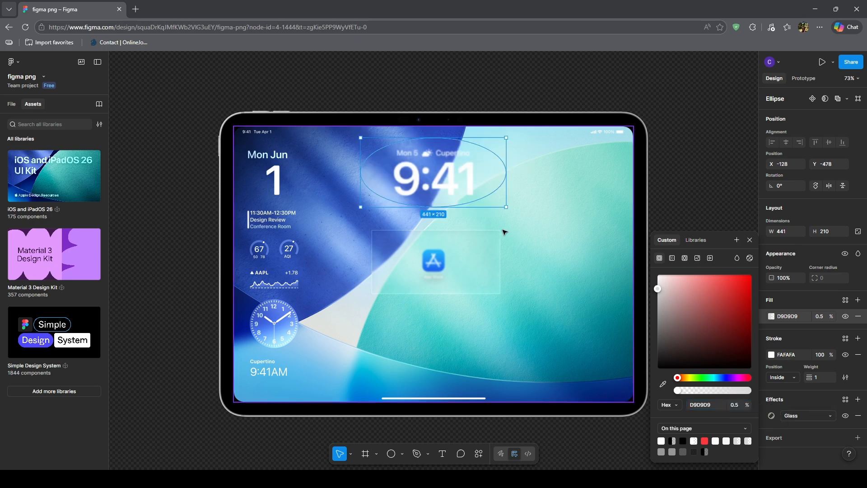
pyautogui.click(550, 232)
# Step: Nudge the ellipse to about Y -479 and set its fill opacity to 0.001%
pyautogui.moveTo(474, 178); pyautogui.dragTo(479, 179)
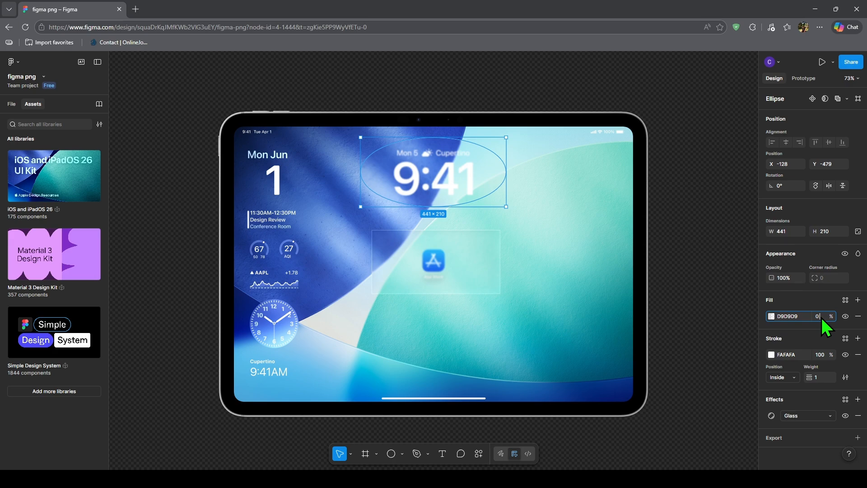
pyautogui.click(525, 232)
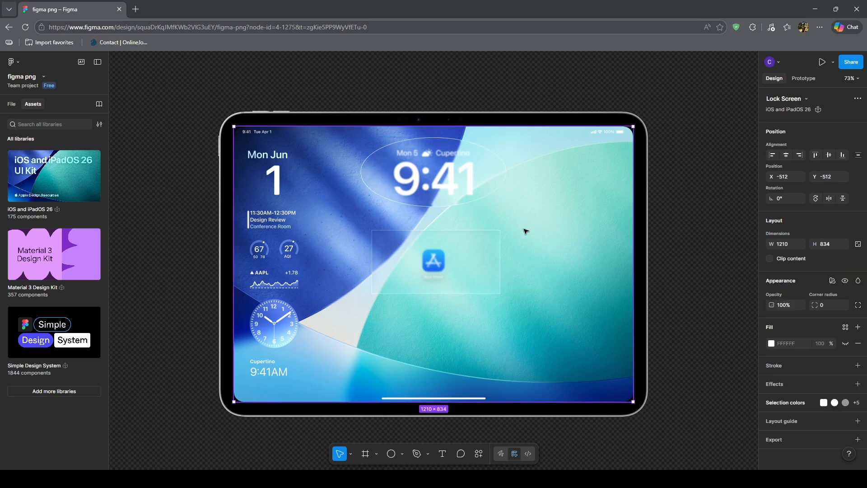
pyautogui.click(474, 196)
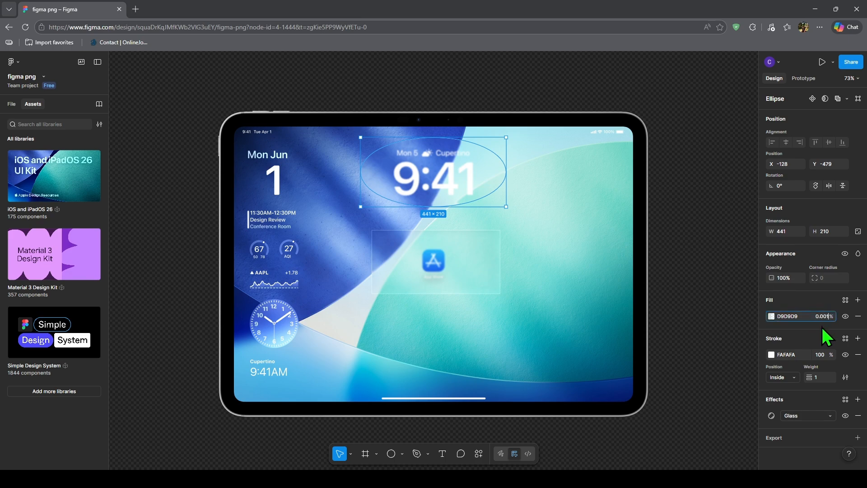
pyautogui.press('Return')
pyautogui.click(440, 228)
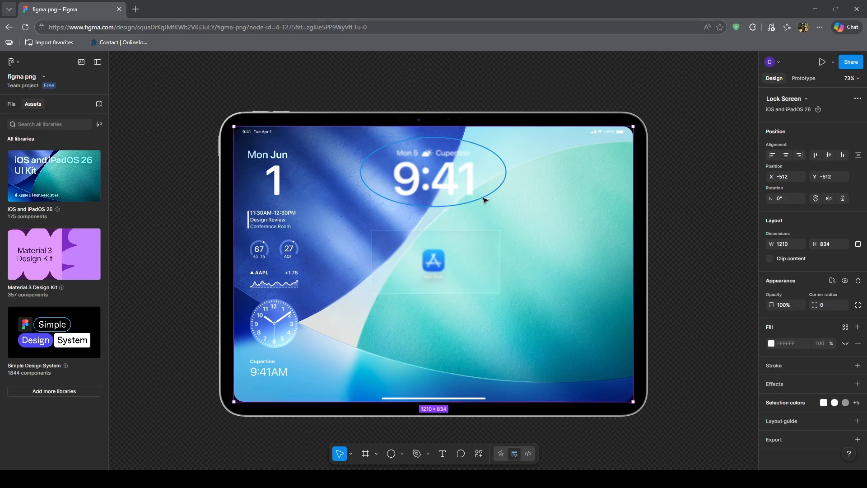
# Step: Set the frost of the ellipse's Glass effect to 6 and its refraction to 0
pyautogui.click(487, 196)
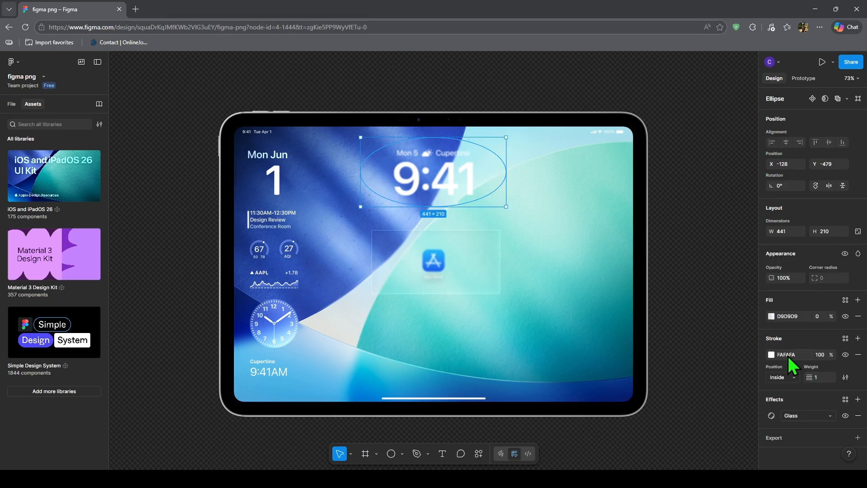
pyautogui.click(772, 356)
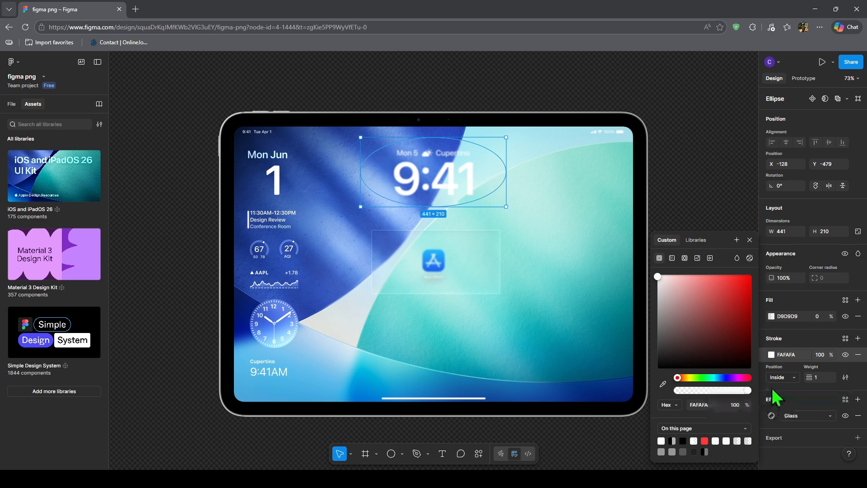
pyautogui.click(772, 415)
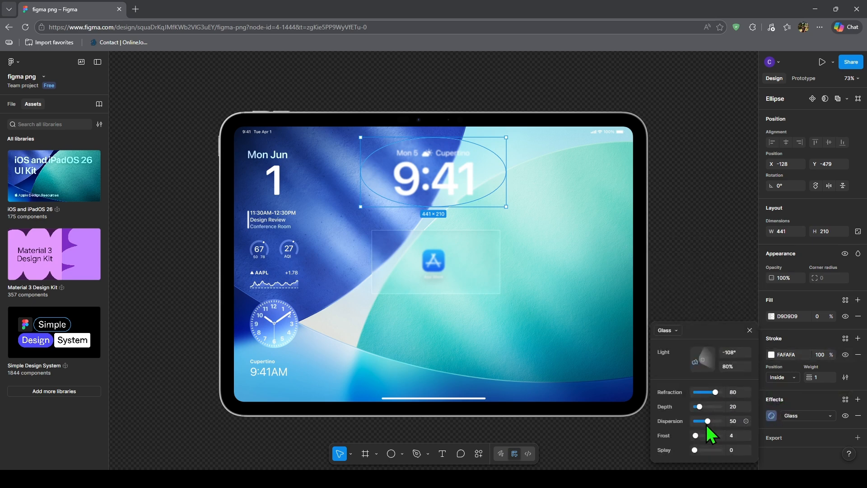
pyautogui.moveTo(696, 435); pyautogui.dragTo(676, 450)
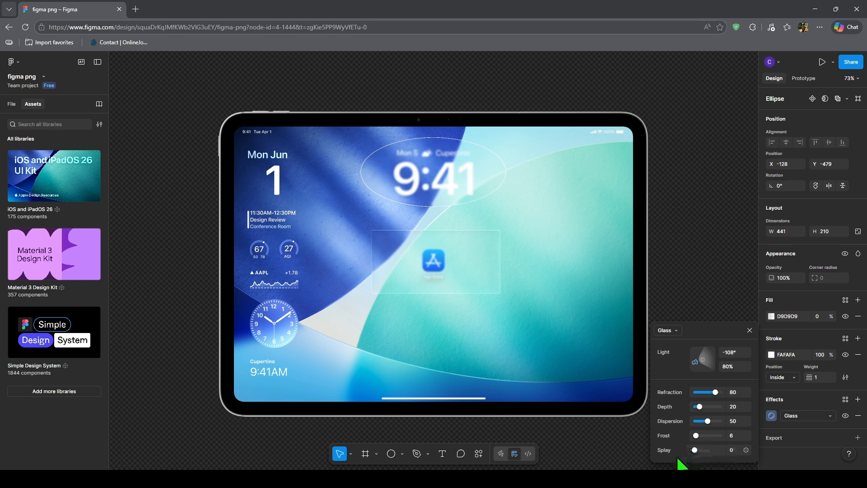
pyautogui.moveTo(714, 397); pyautogui.dragTo(654, 403)
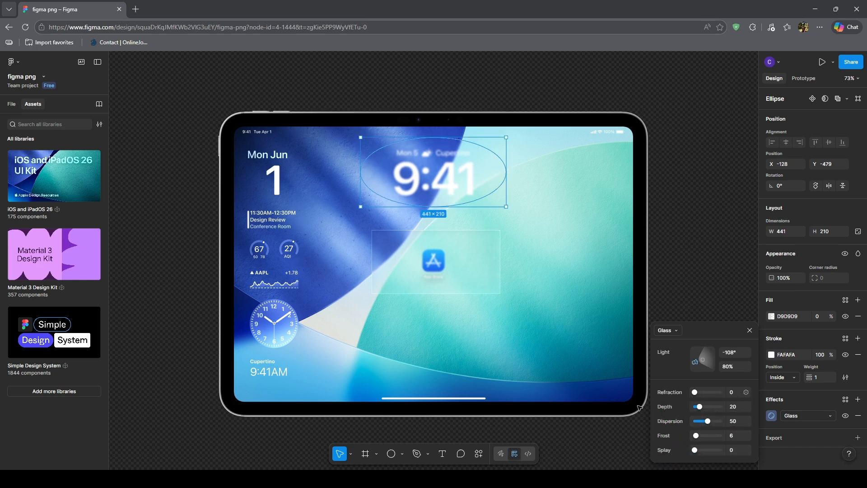